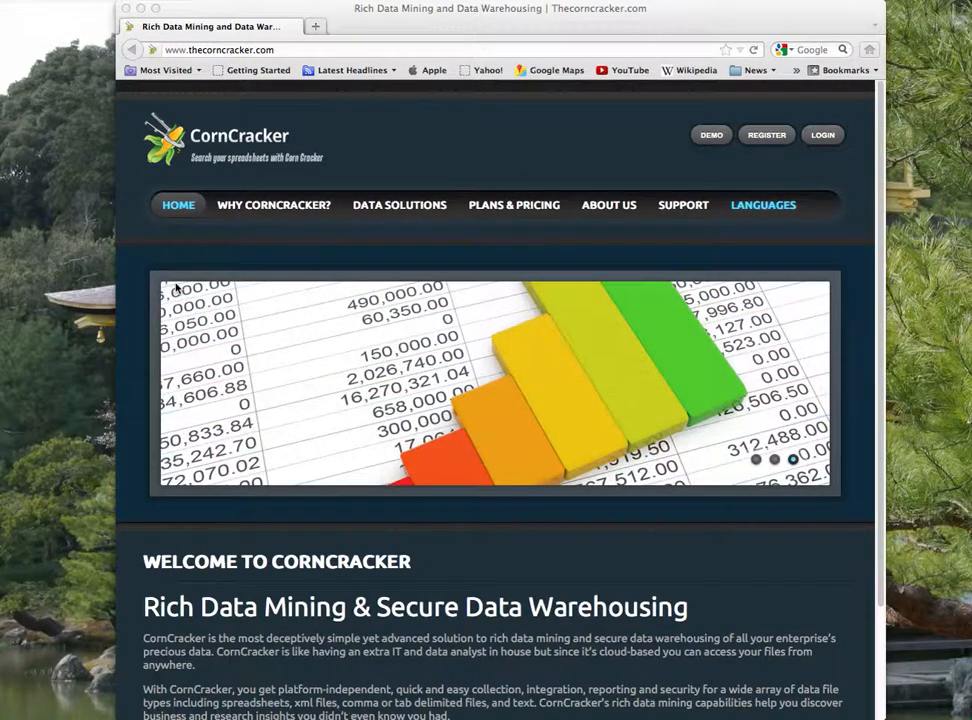
Open the CornCracker login page and switch its language to Chinese
click(824, 136)
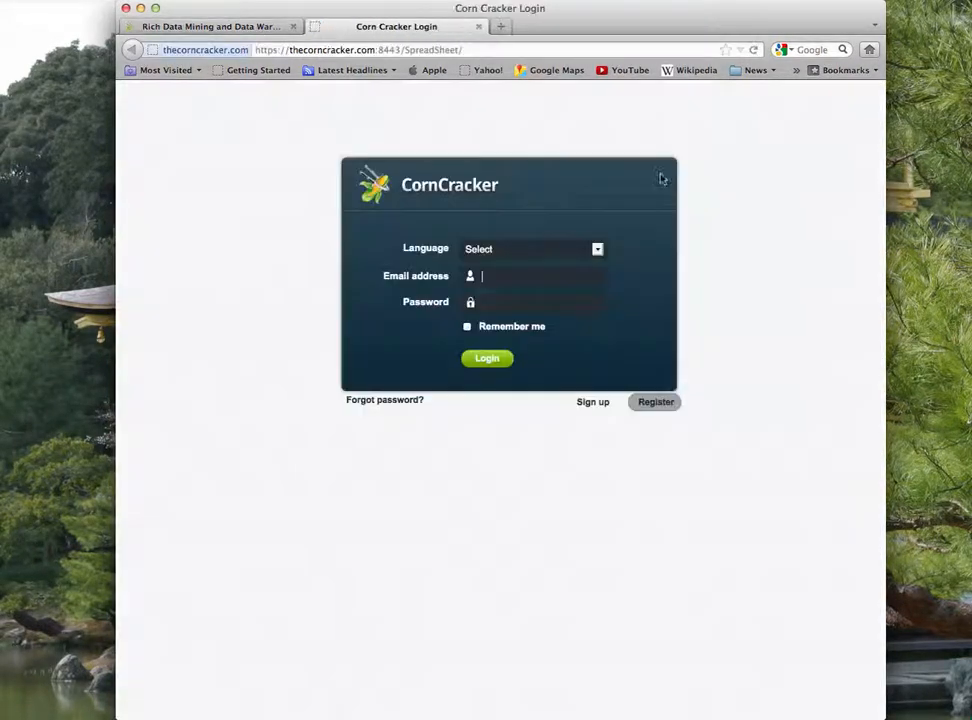
click(499, 253)
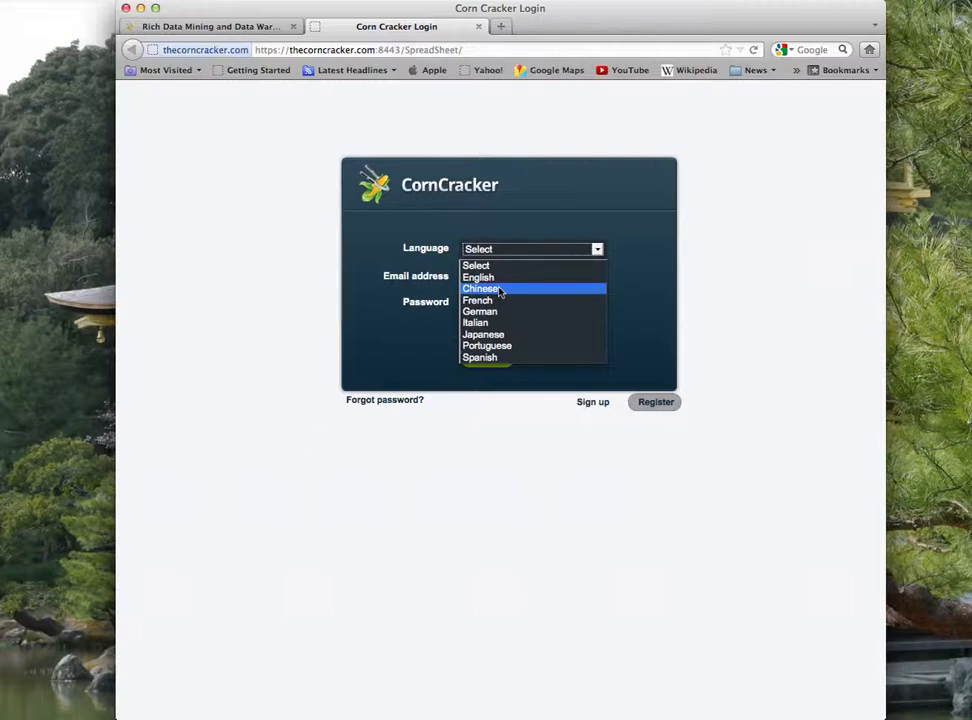
click(481, 288)
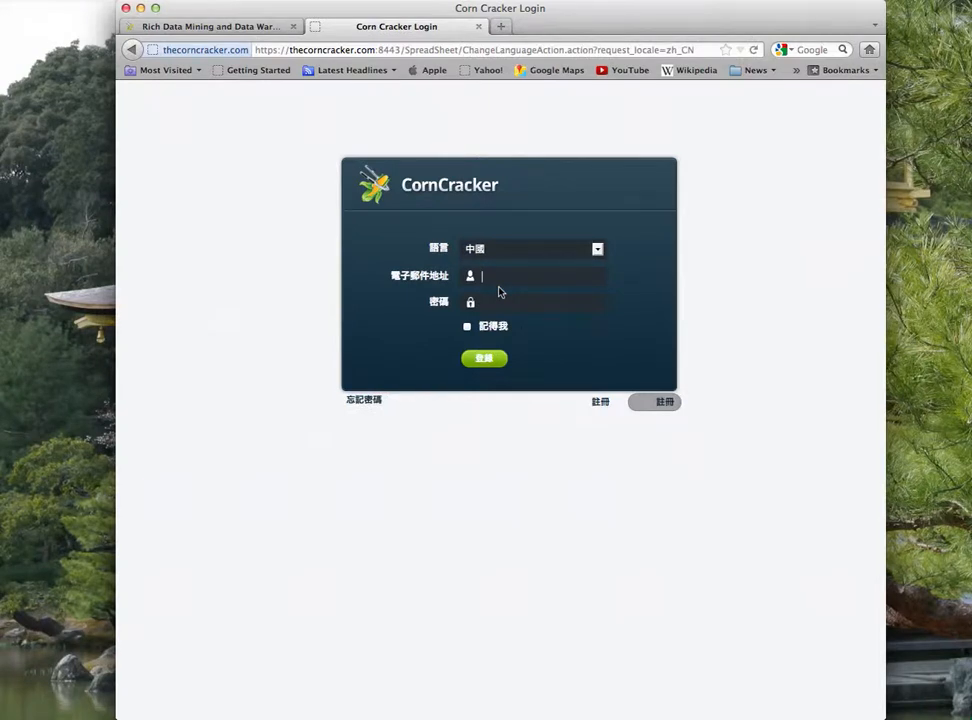
Switch the login form's language back to English
click(505, 252)
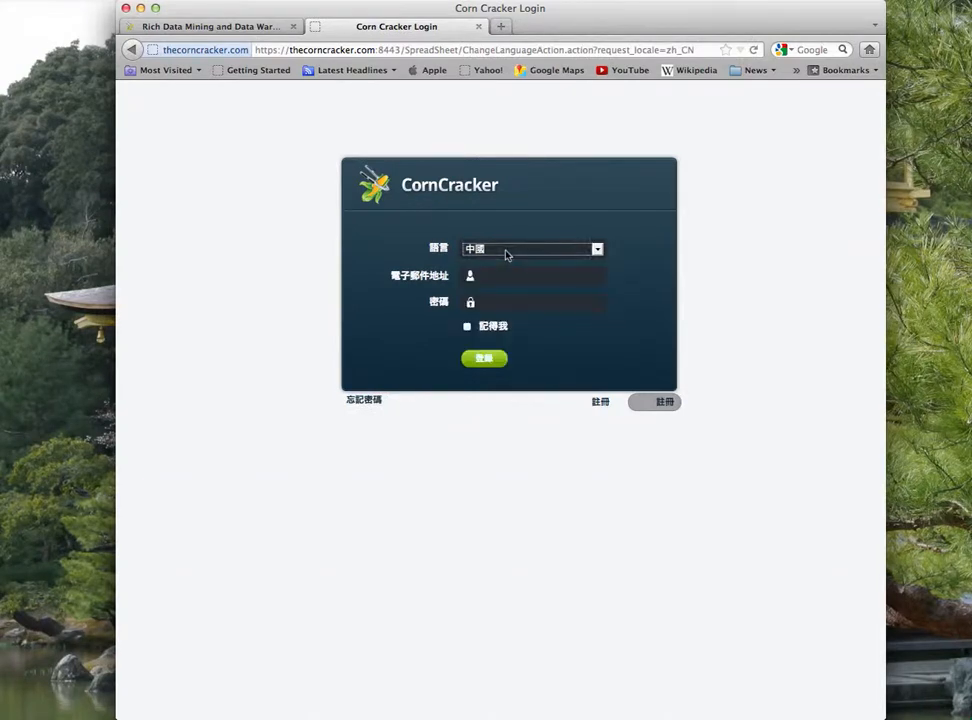
click(496, 254)
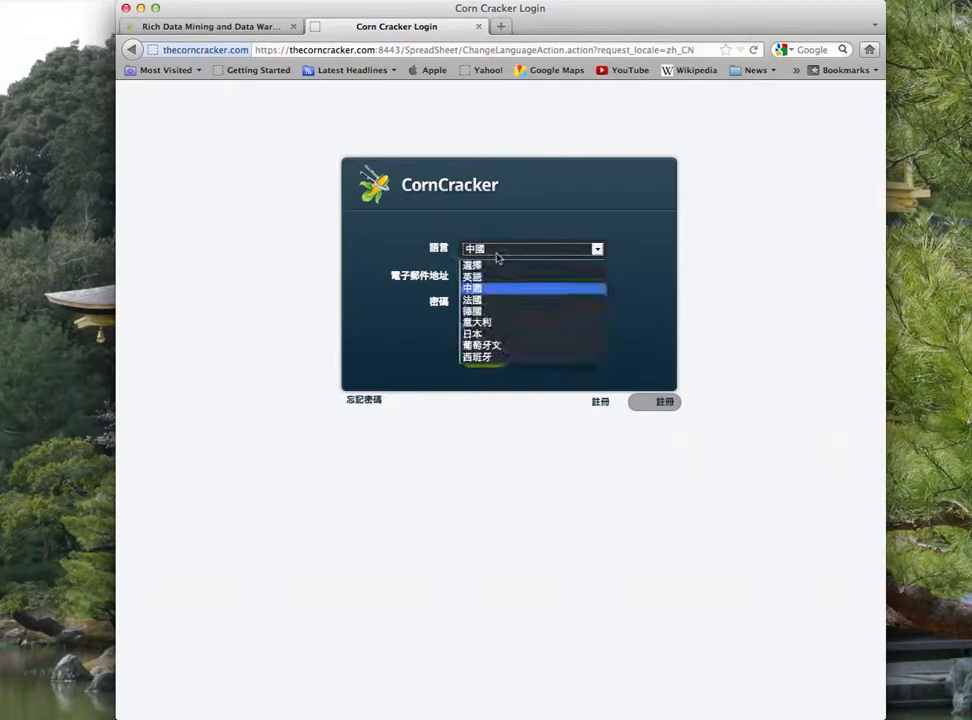
click(496, 256)
click(489, 253)
click(487, 278)
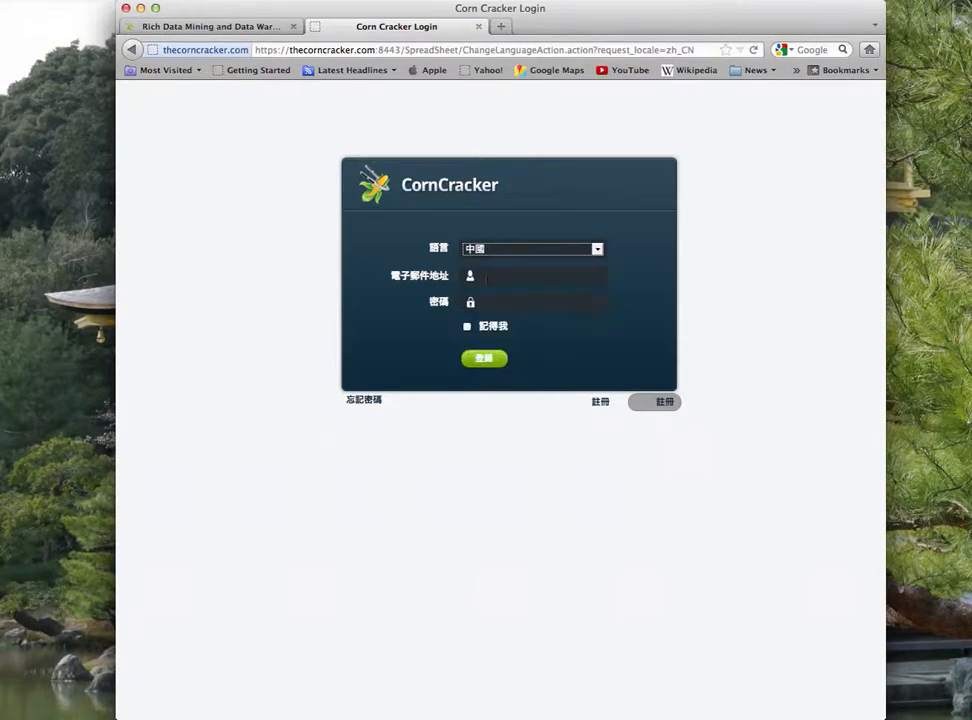
click(491, 253)
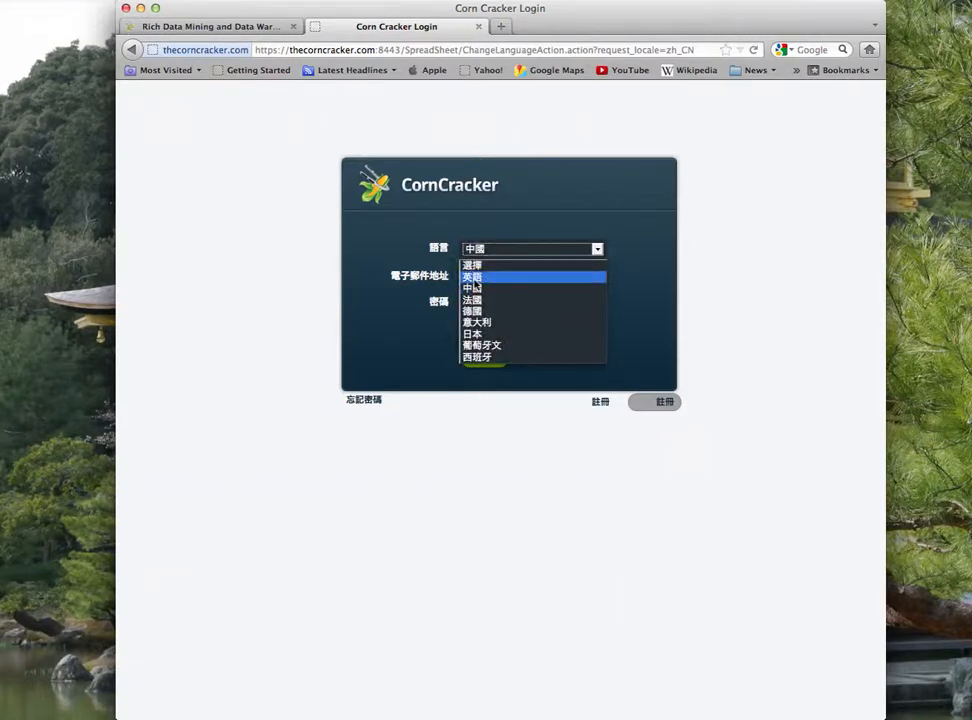
click(474, 280)
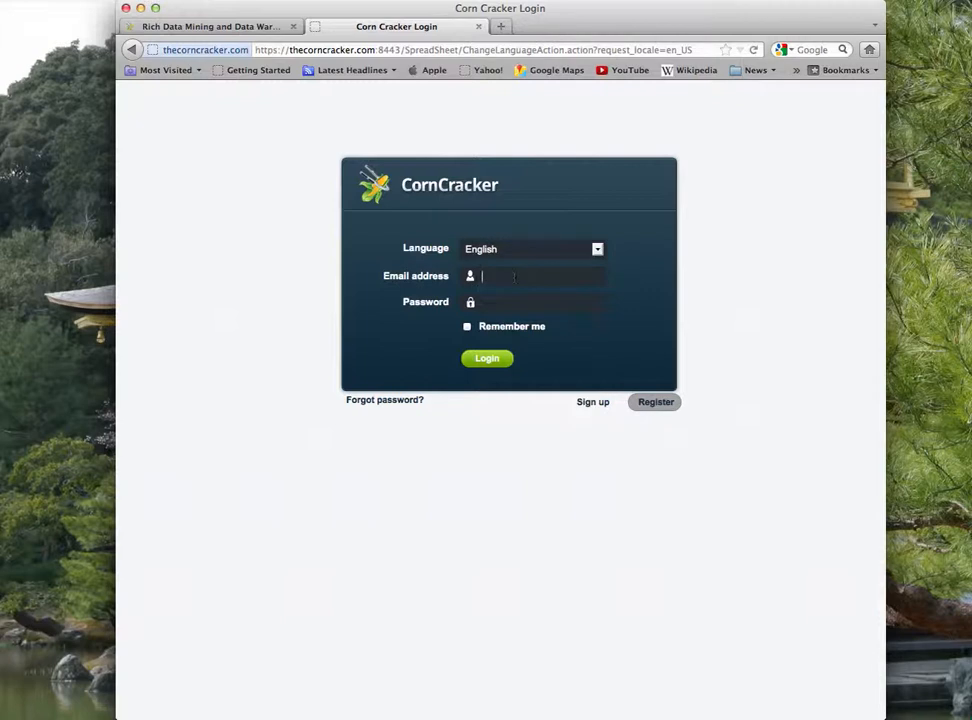
Fill in the account e-mail address and password, and log in
click(514, 276)
click(506, 292)
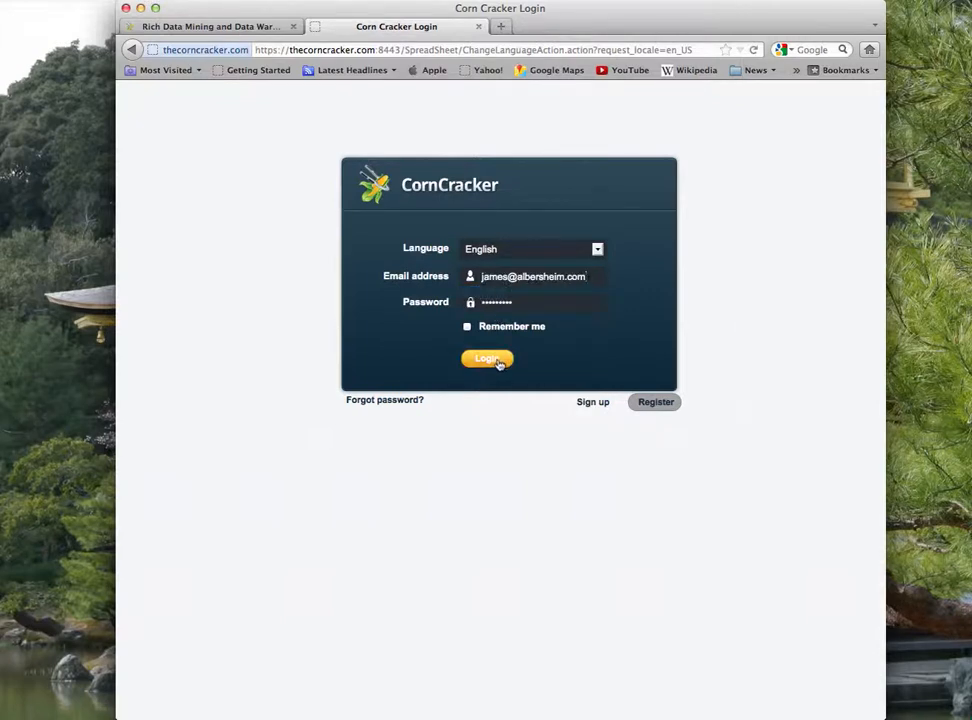
click(490, 360)
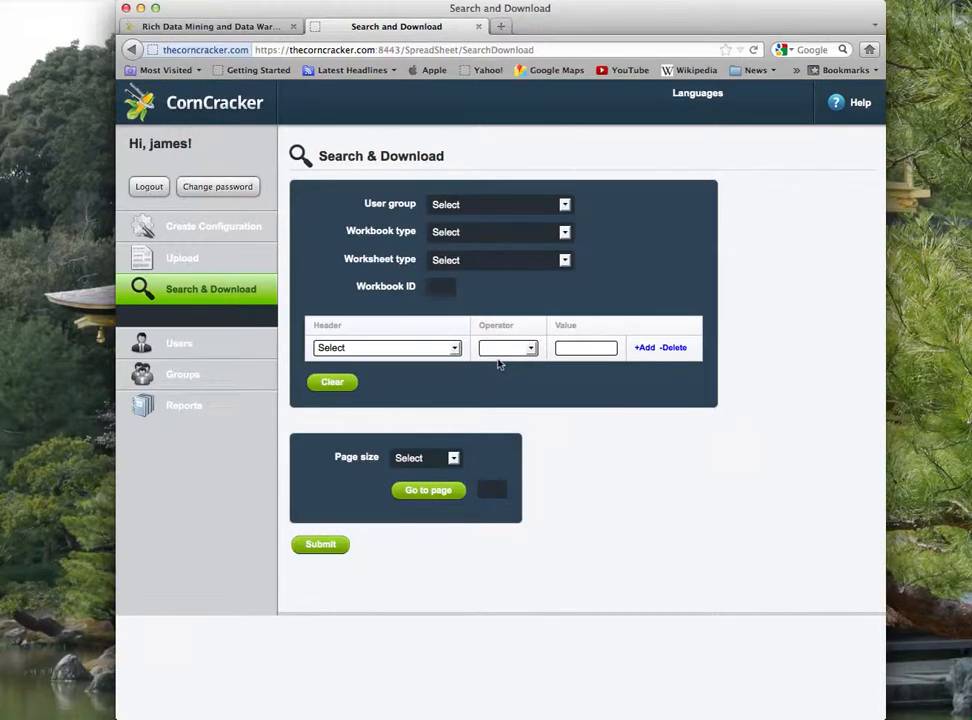
Open the Create Configuration page and look over the translations-demo spreadsheet before returning to the form
click(168, 230)
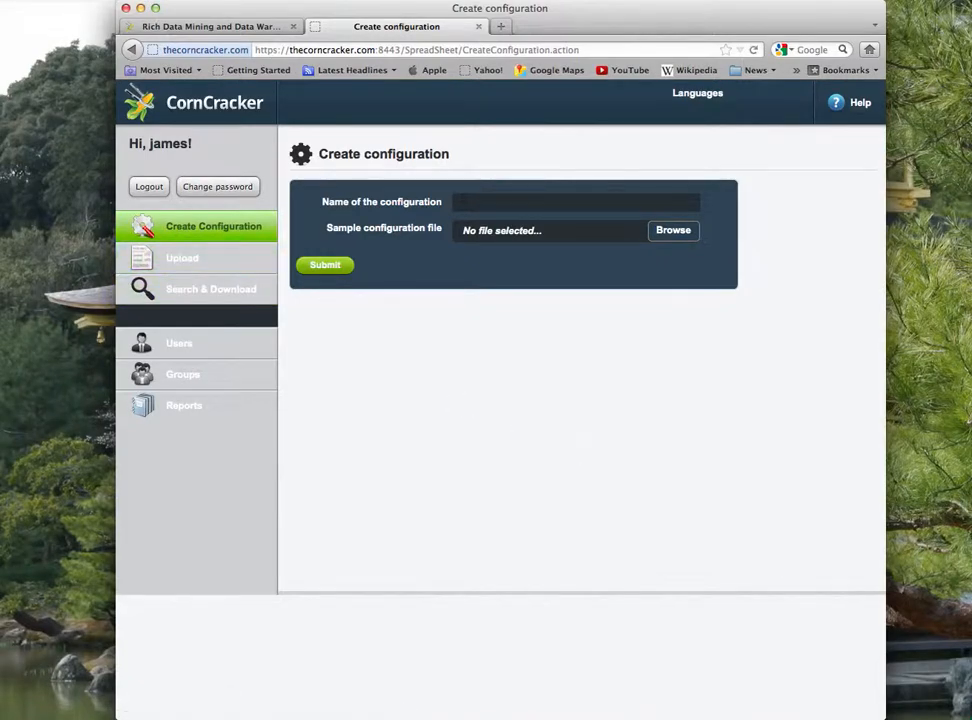
click(971, 719)
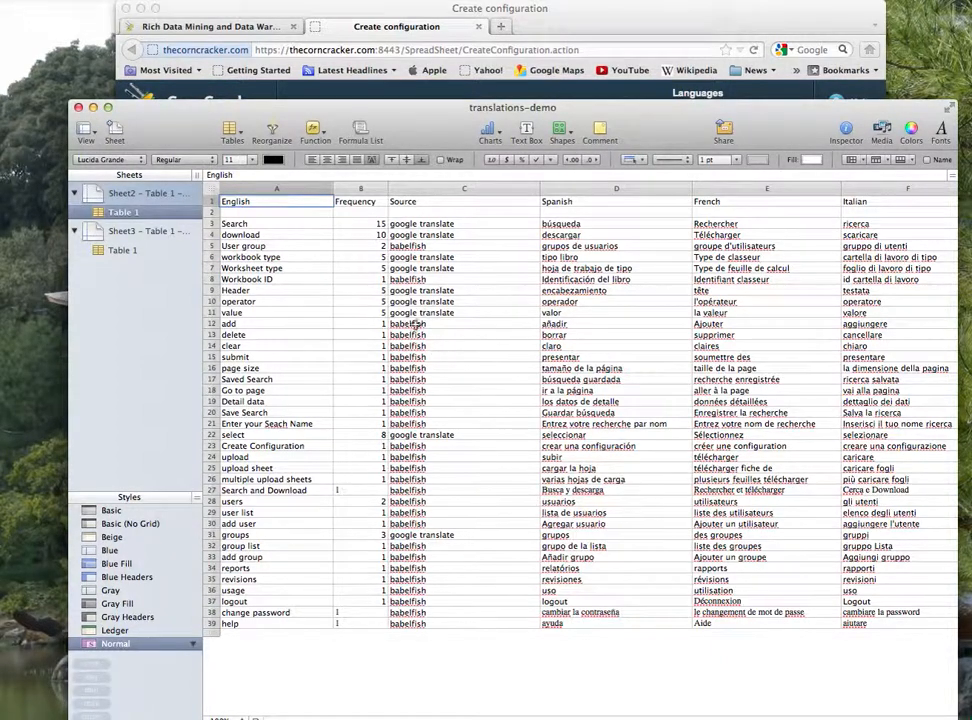
click(93, 108)
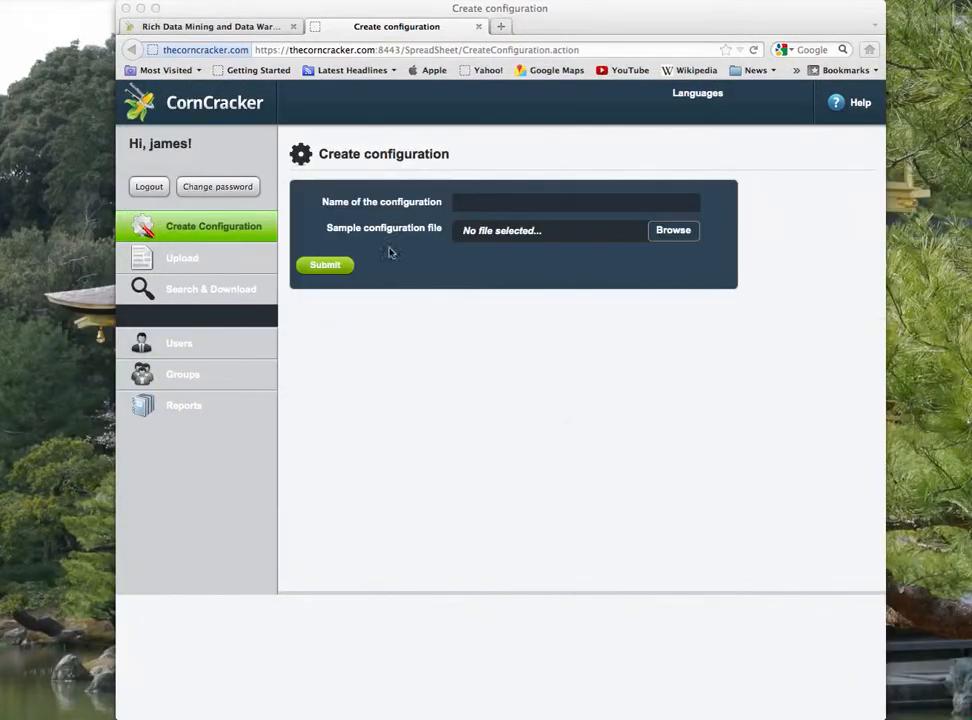
Submit a new configuration named translations5 with translations-demo24 from Downloads as its sample configuration file
click(523, 201)
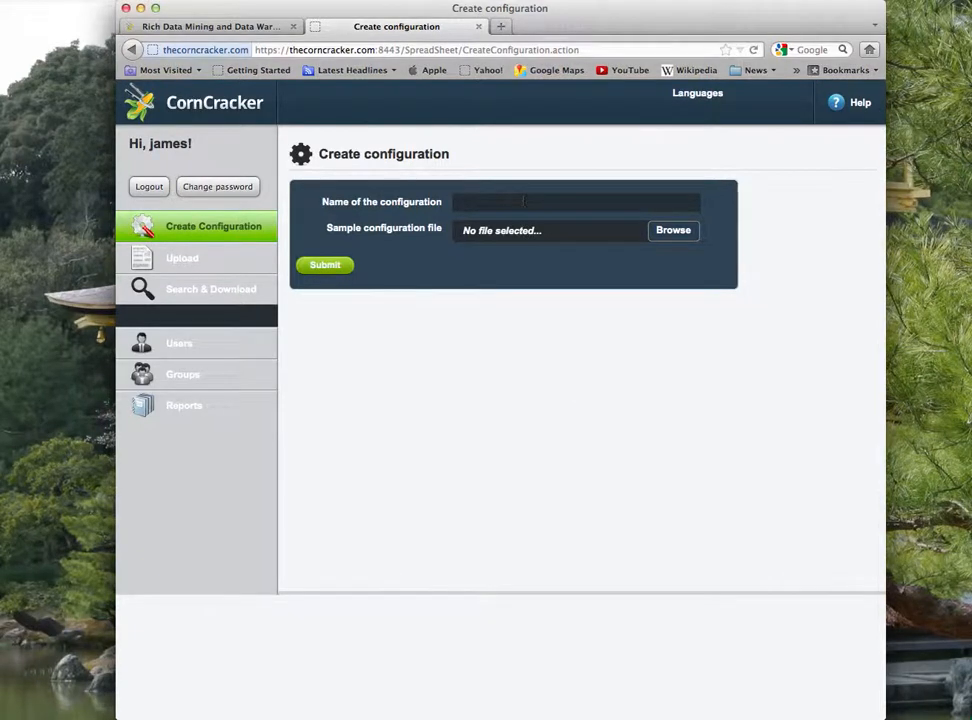
text(tra)
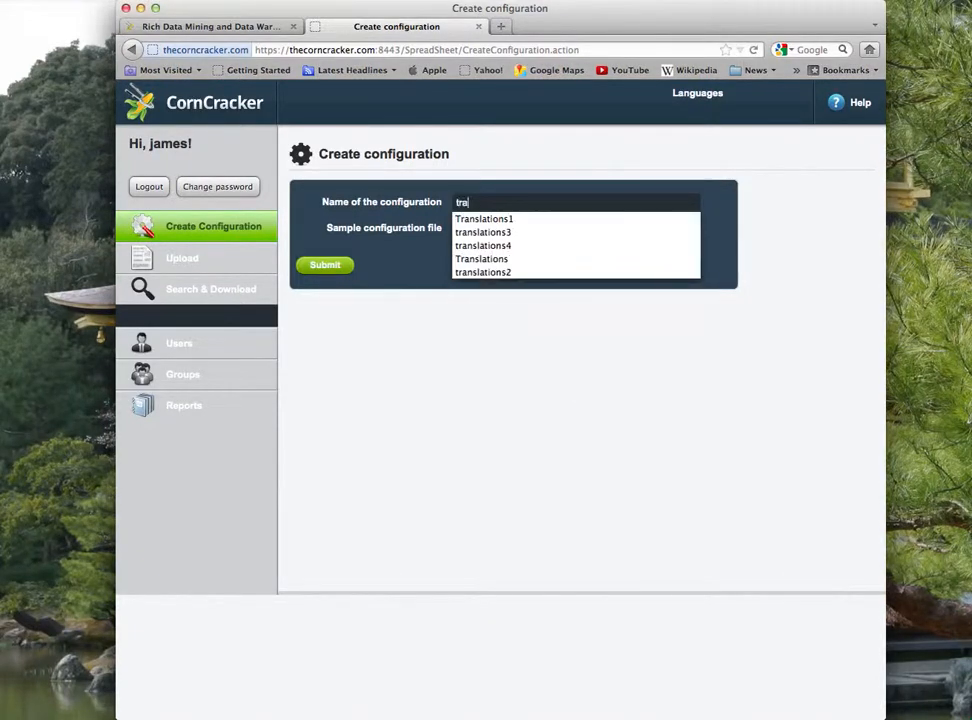
text(nslations5)
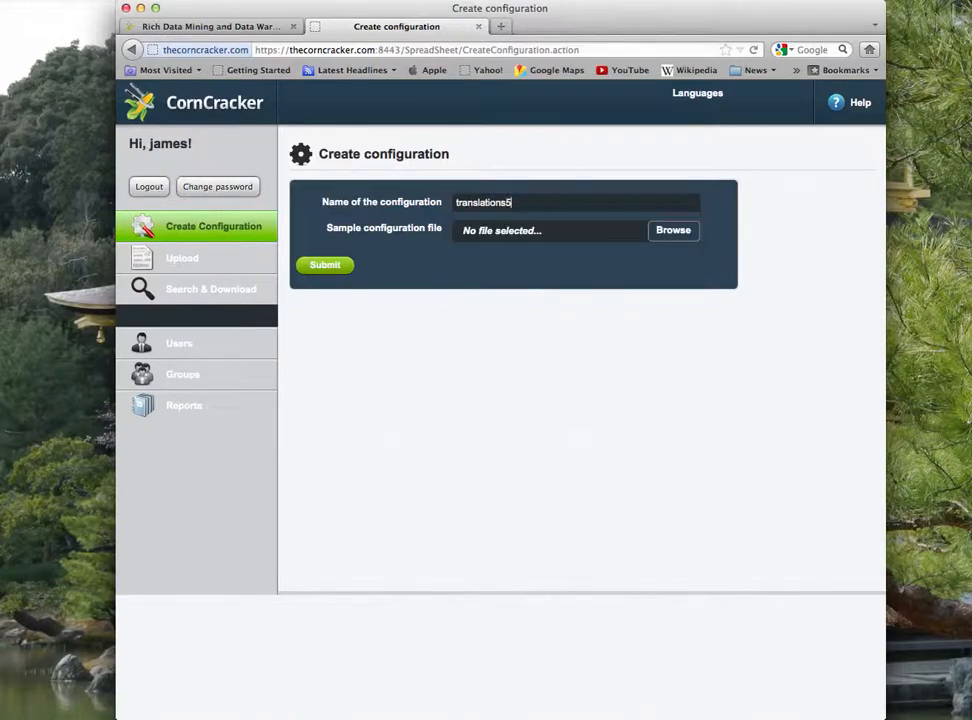
click(552, 235)
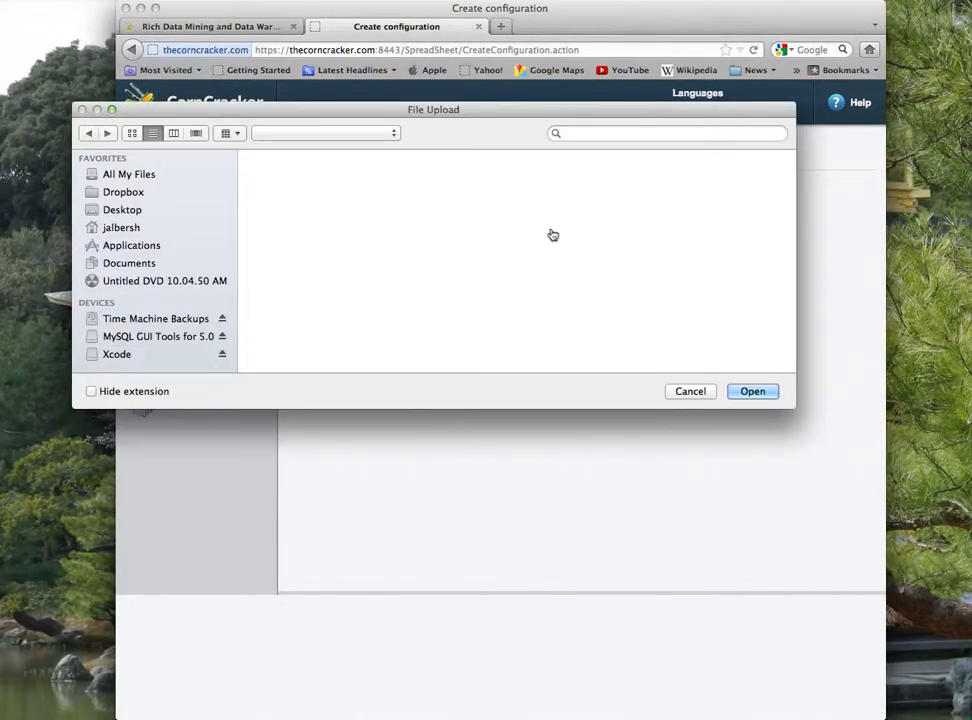
click(316, 197)
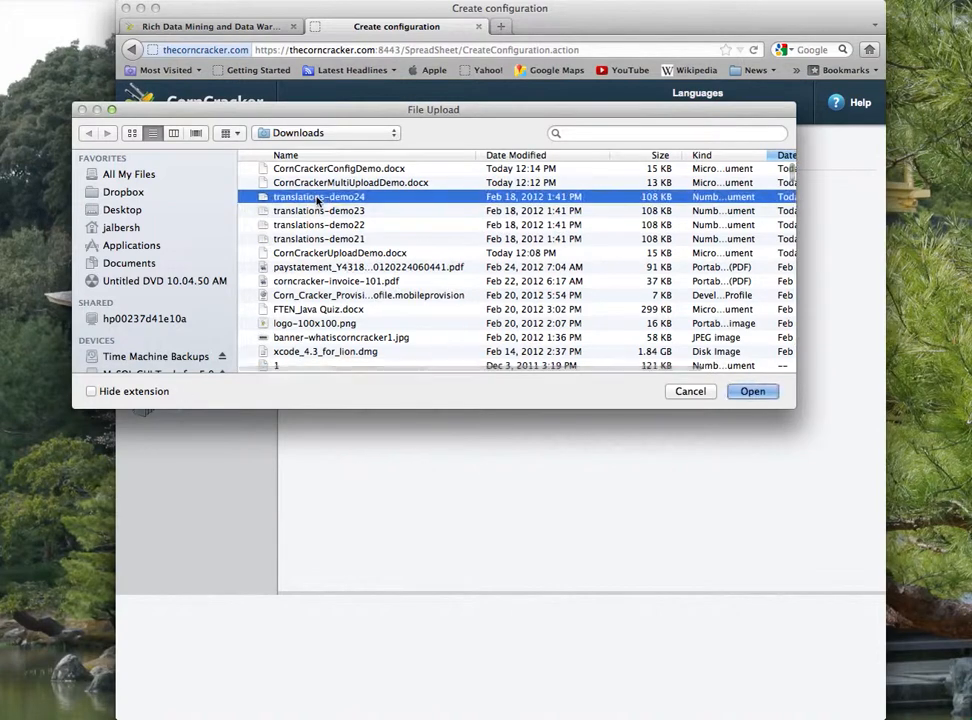
click(747, 393)
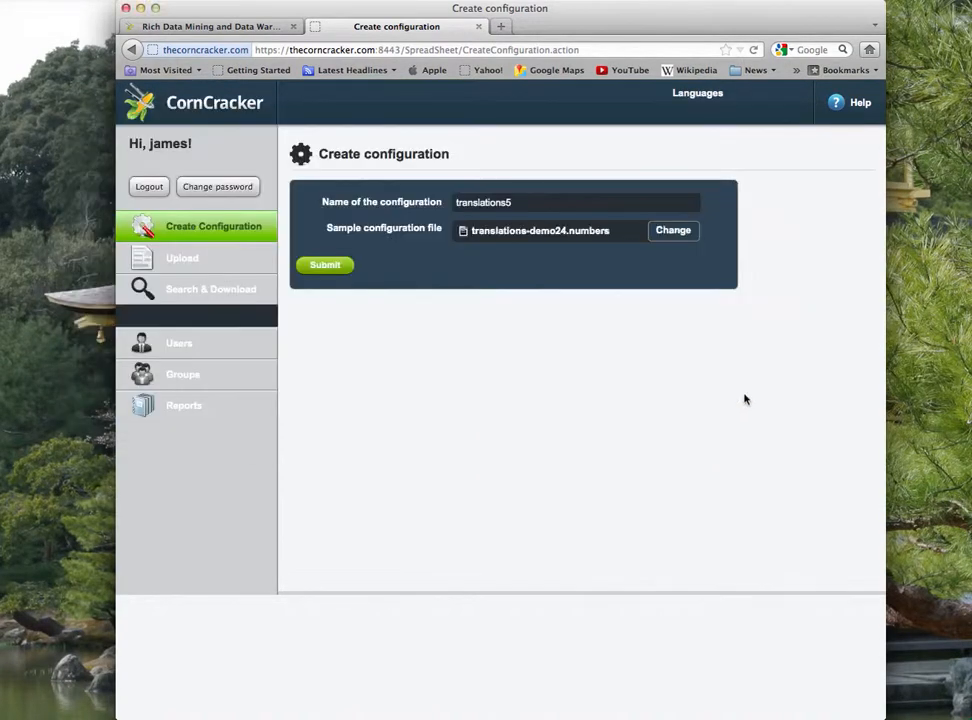
click(326, 266)
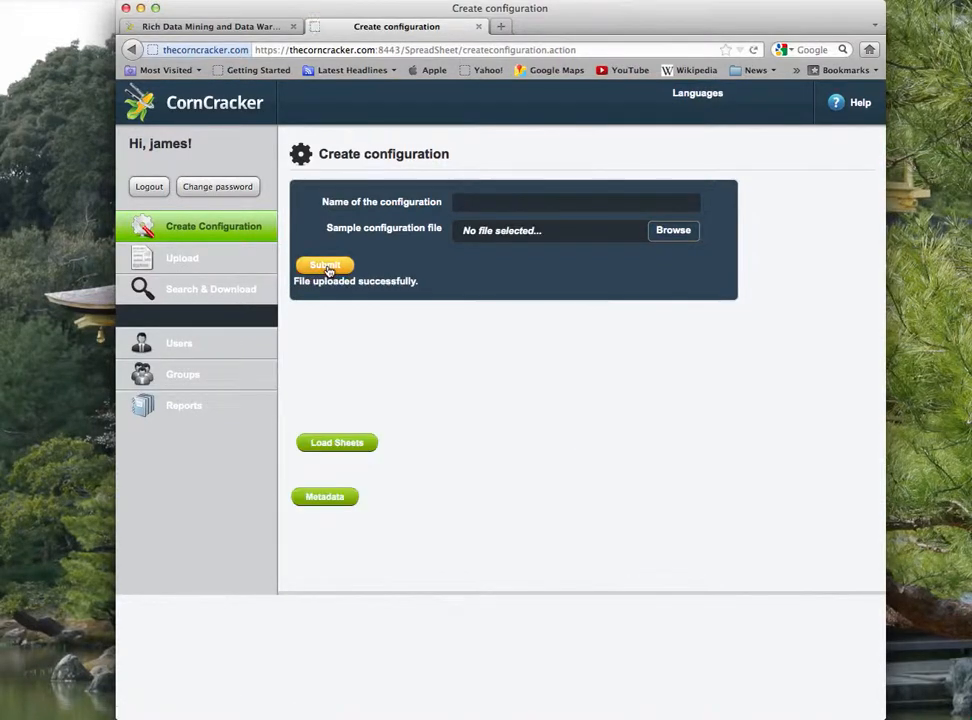
Load the sheets of the uploaded file and choose the main sheet for configuration
click(321, 447)
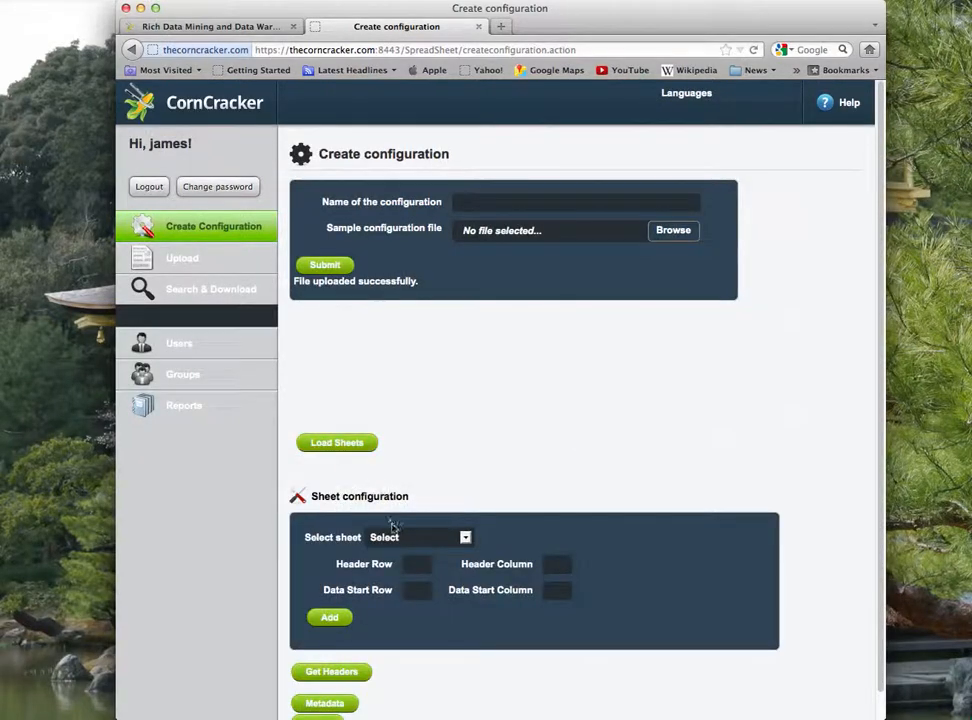
scroll(396, 527, down, 1)
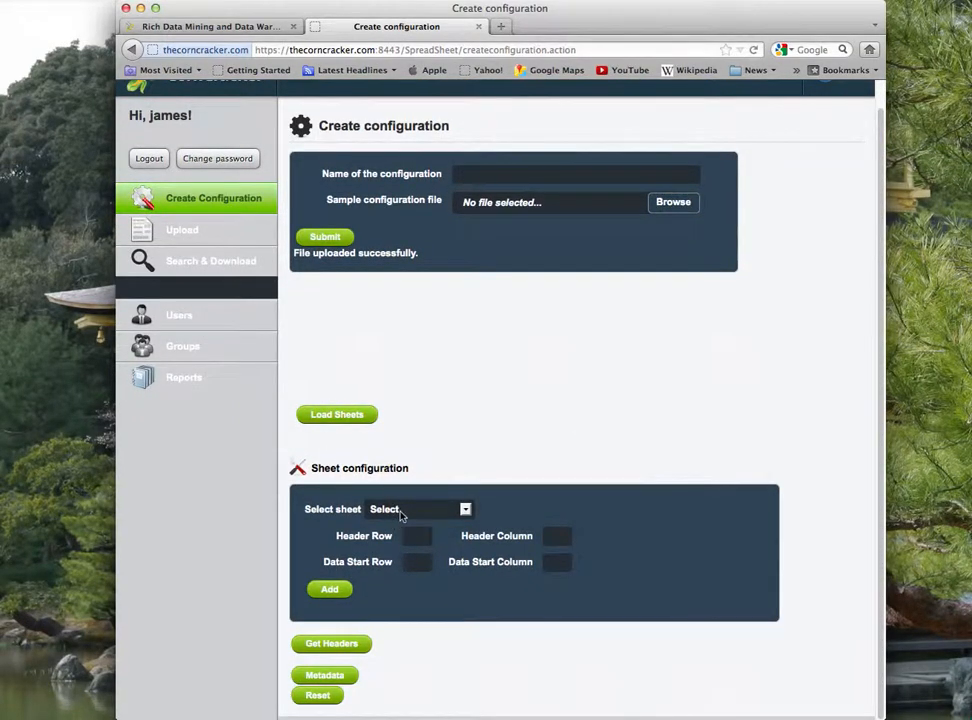
click(401, 512)
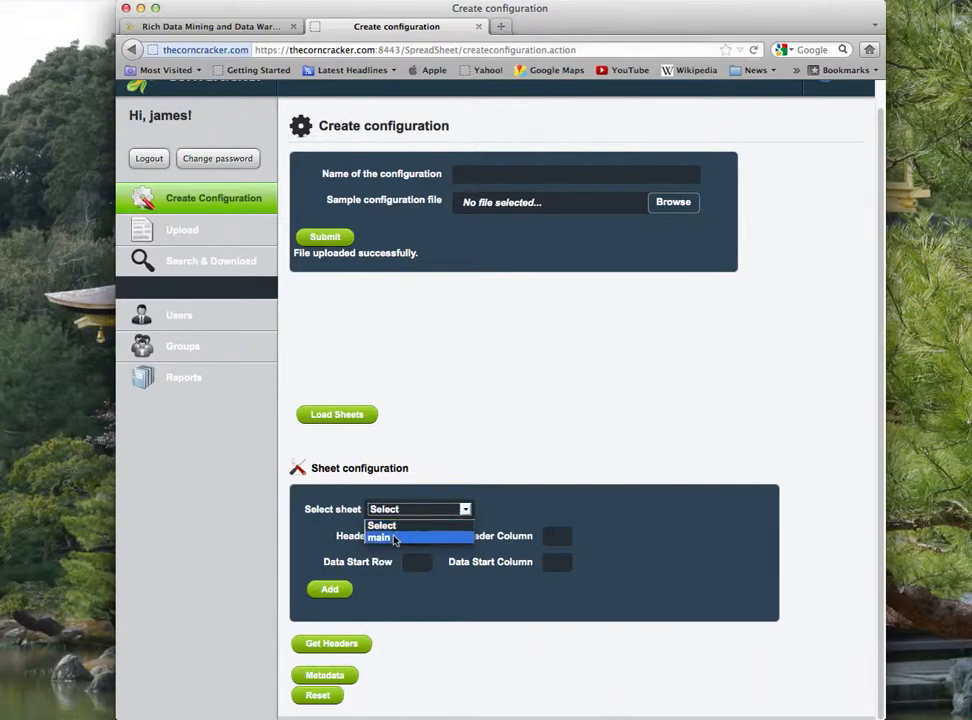
click(395, 539)
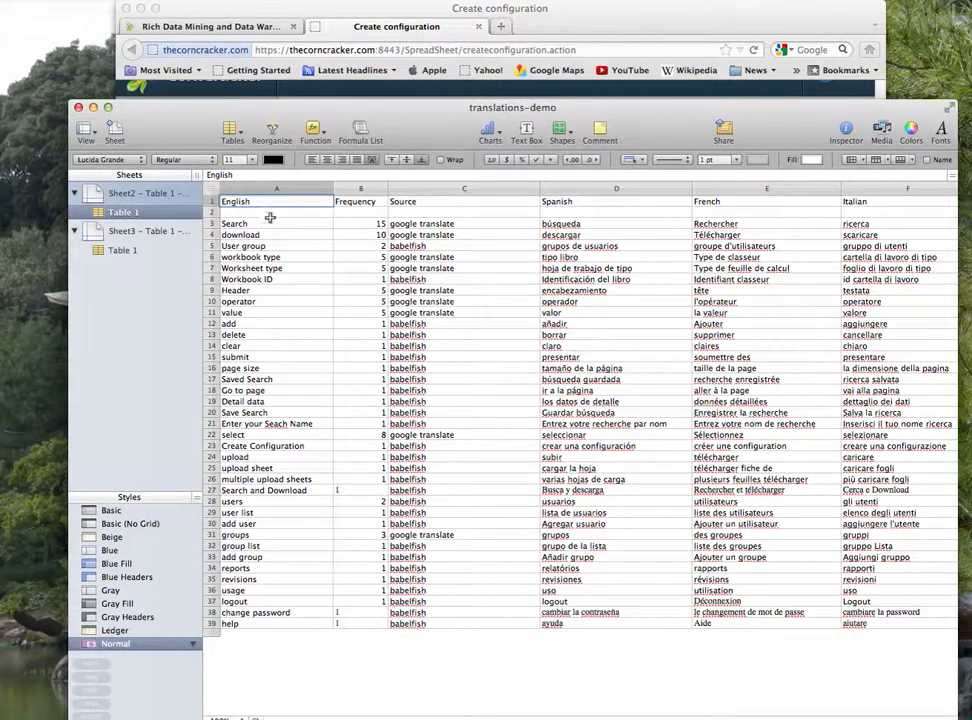
Check the row layout in the translations-demo spreadsheet, then add the main sheet with header at row 1, column a and data start at row 3, column a
click(211, 224)
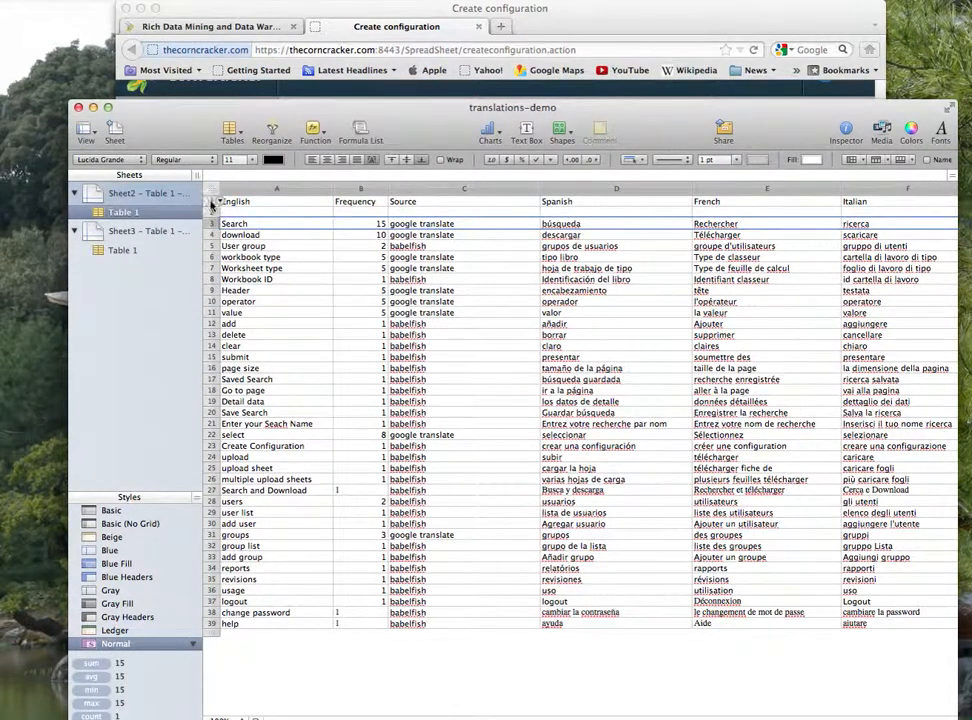
click(211, 202)
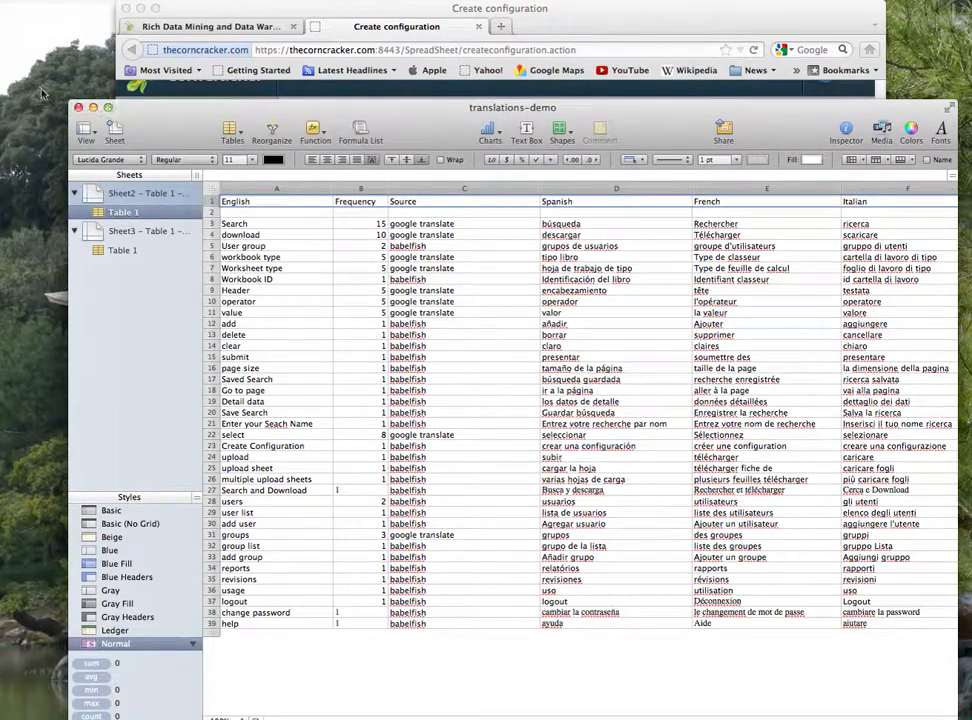
click(93, 107)
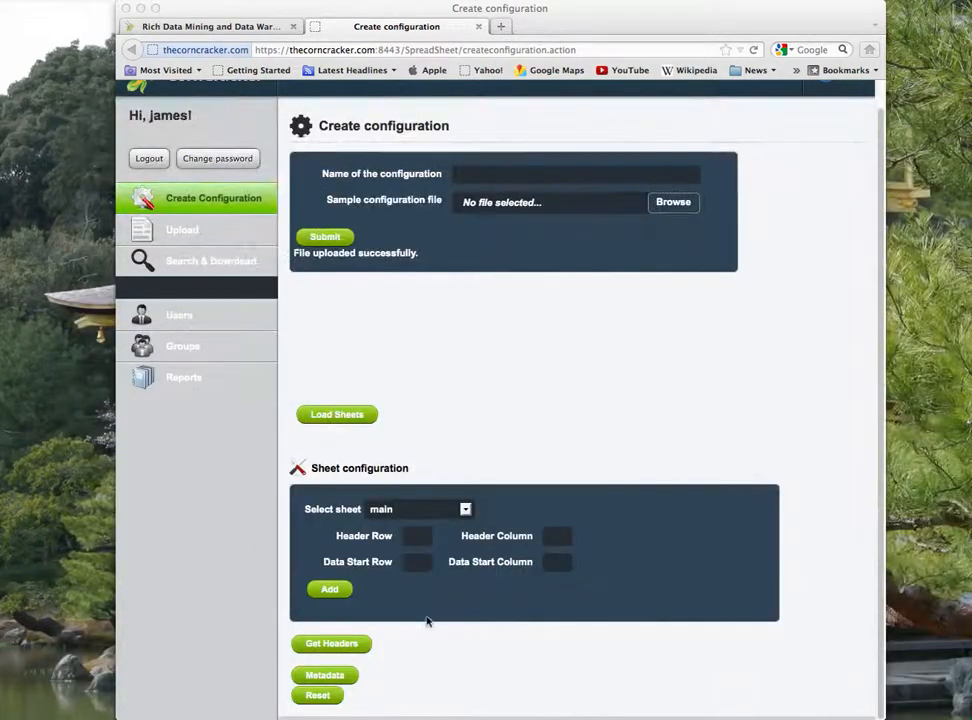
click(413, 537)
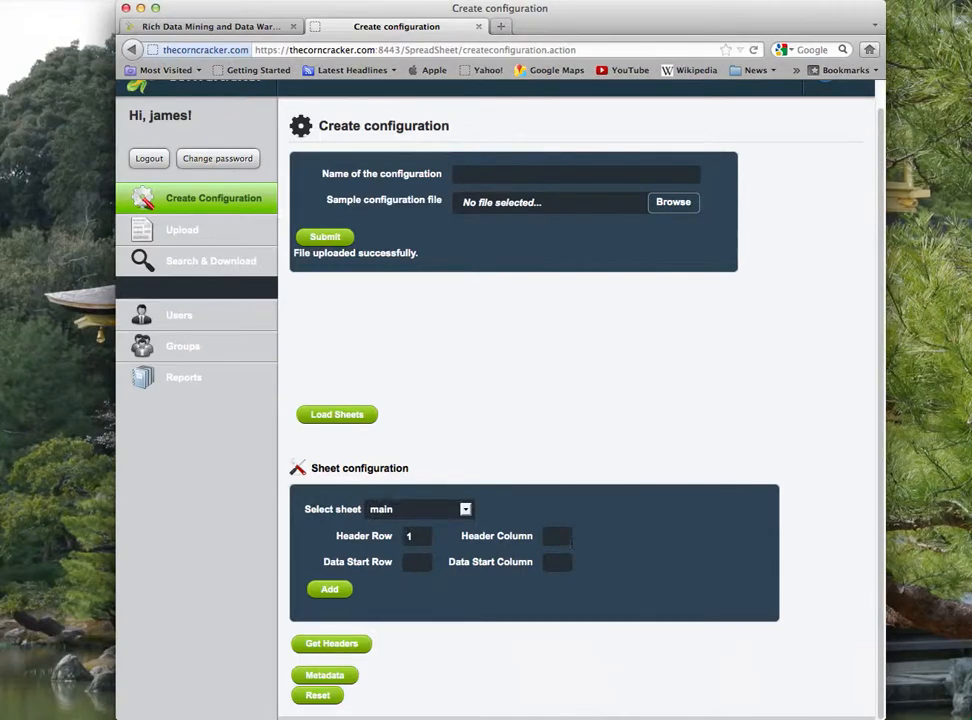
click(547, 536)
text(a)
text(3)
click(320, 593)
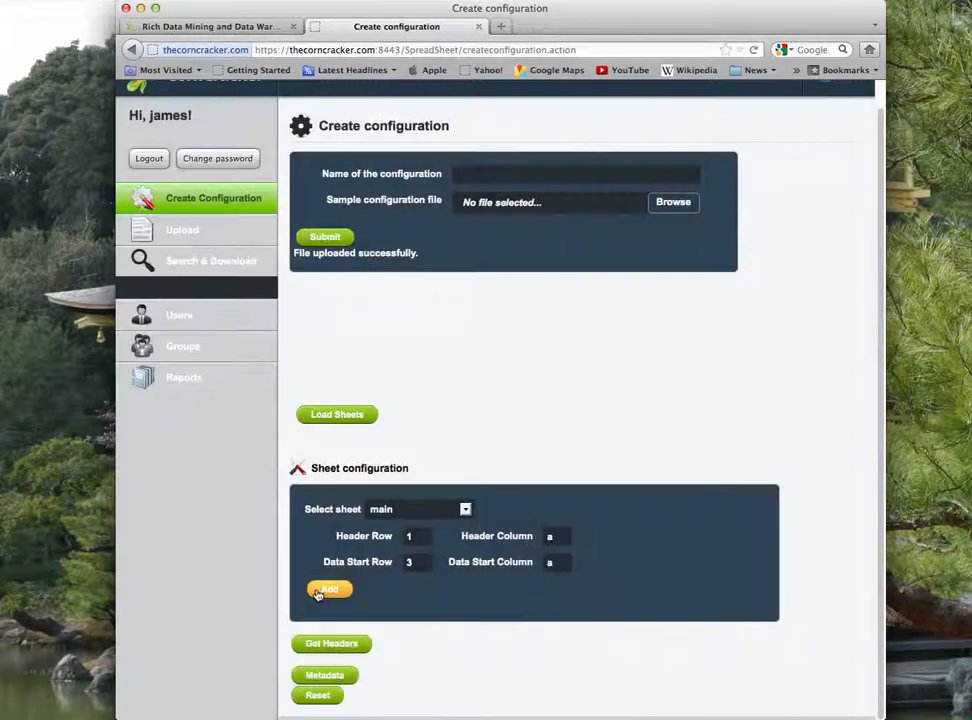
Get the headers of the main sheet and add the English header as type STRING with length 100
click(328, 646)
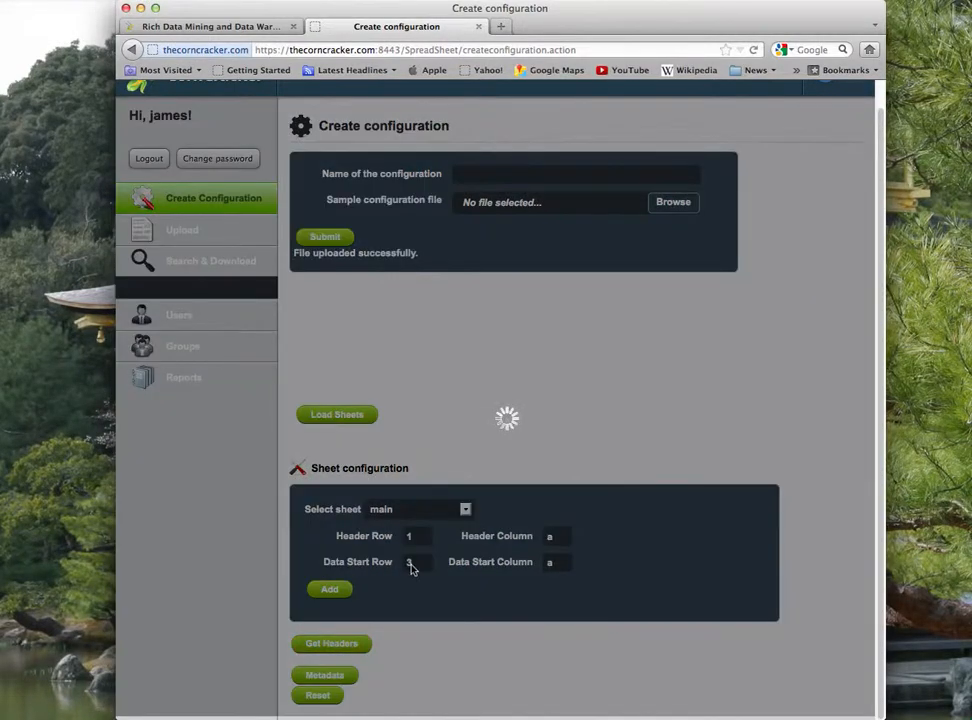
scroll(412, 567, down, 5)
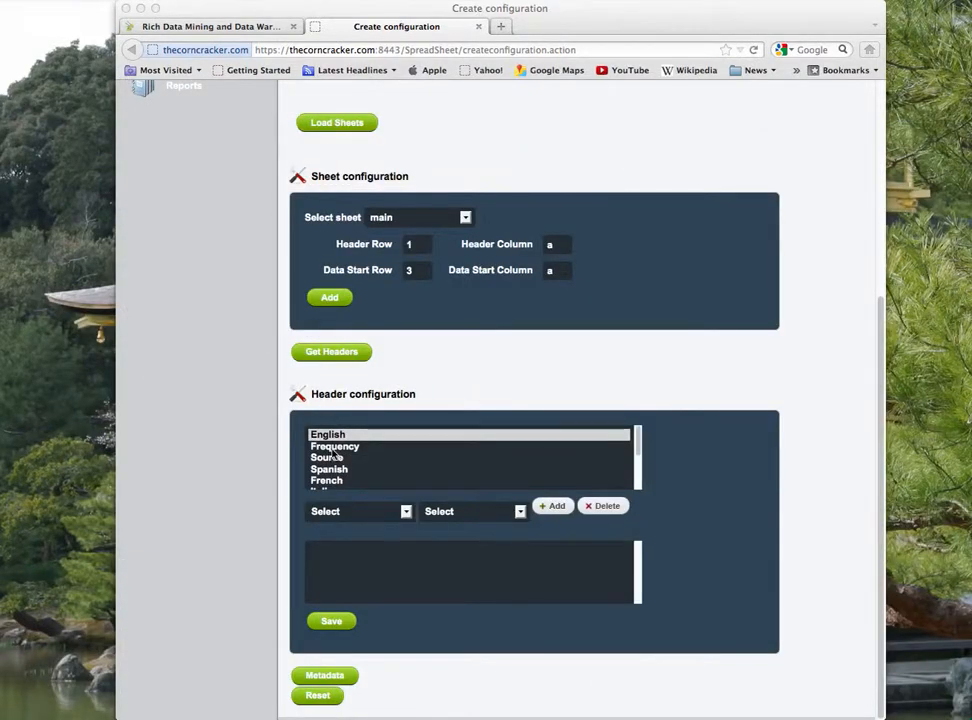
click(337, 520)
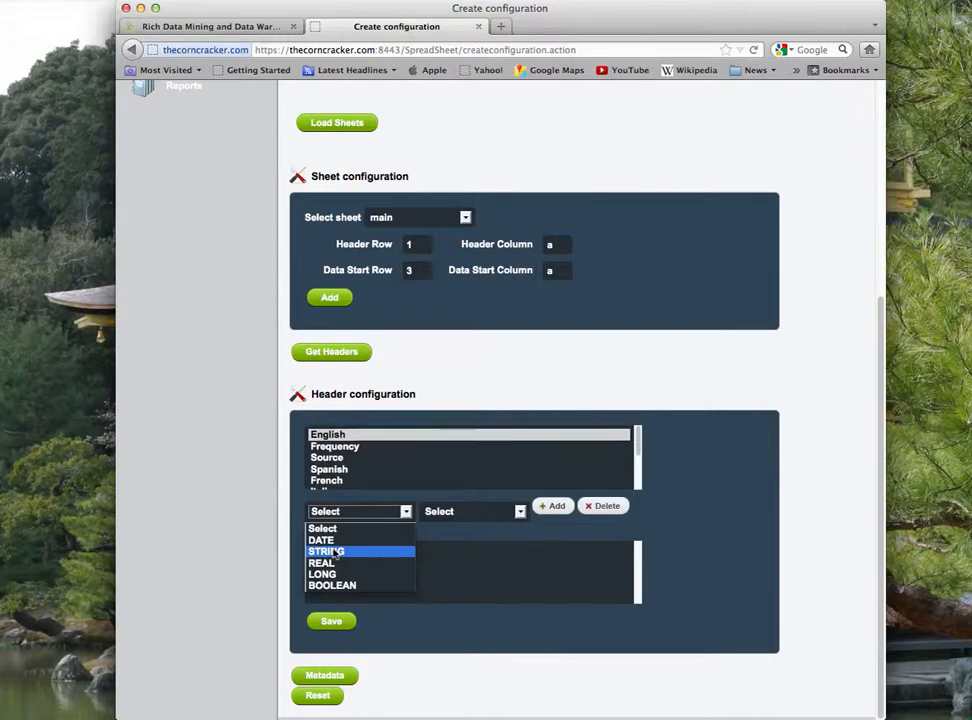
click(335, 551)
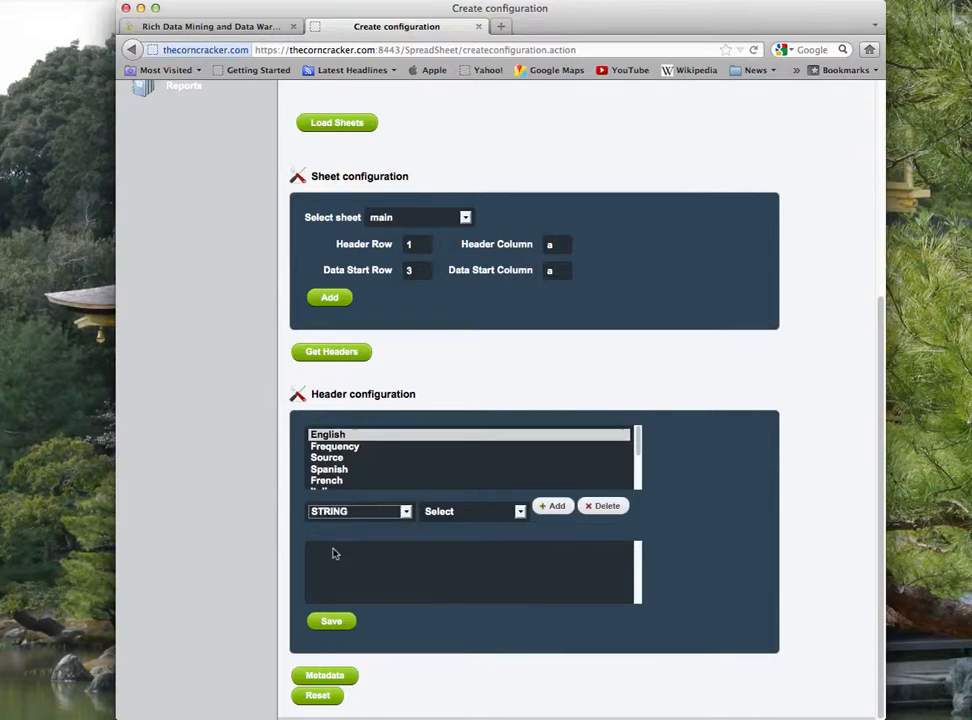
click(466, 515)
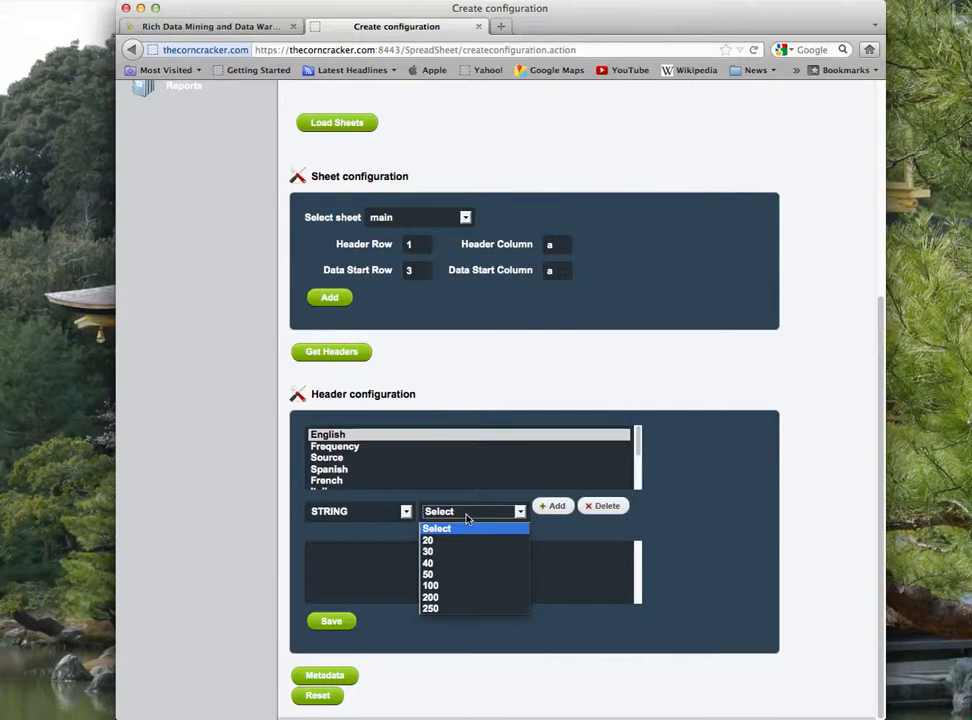
click(443, 586)
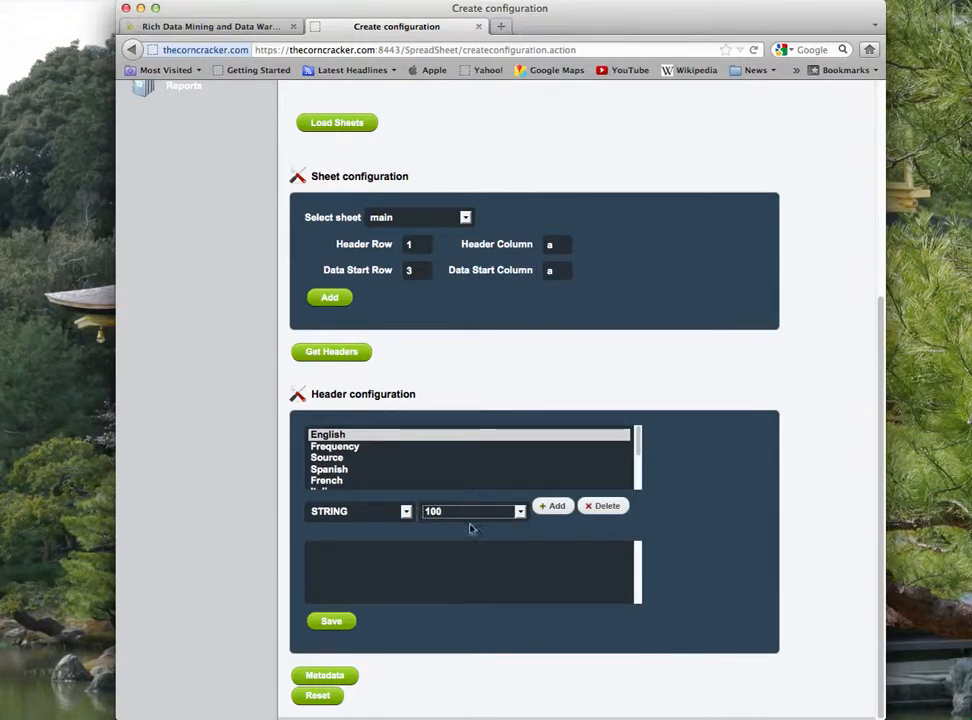
click(560, 509)
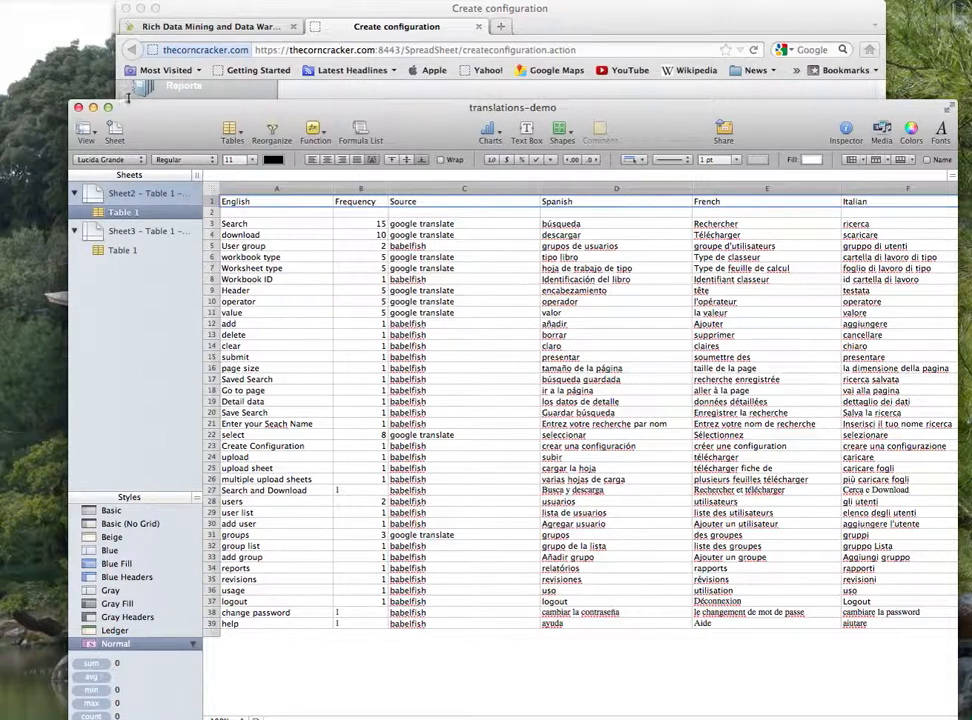
Put the translations-demo spreadsheet away and add the Frequency header as type LONG
click(94, 108)
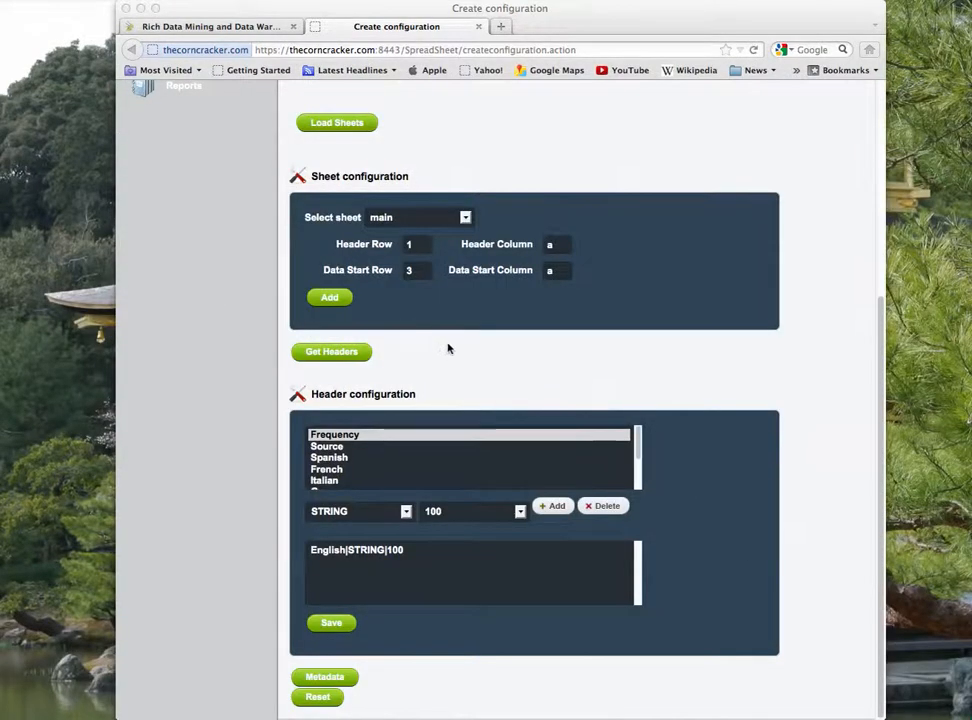
click(329, 512)
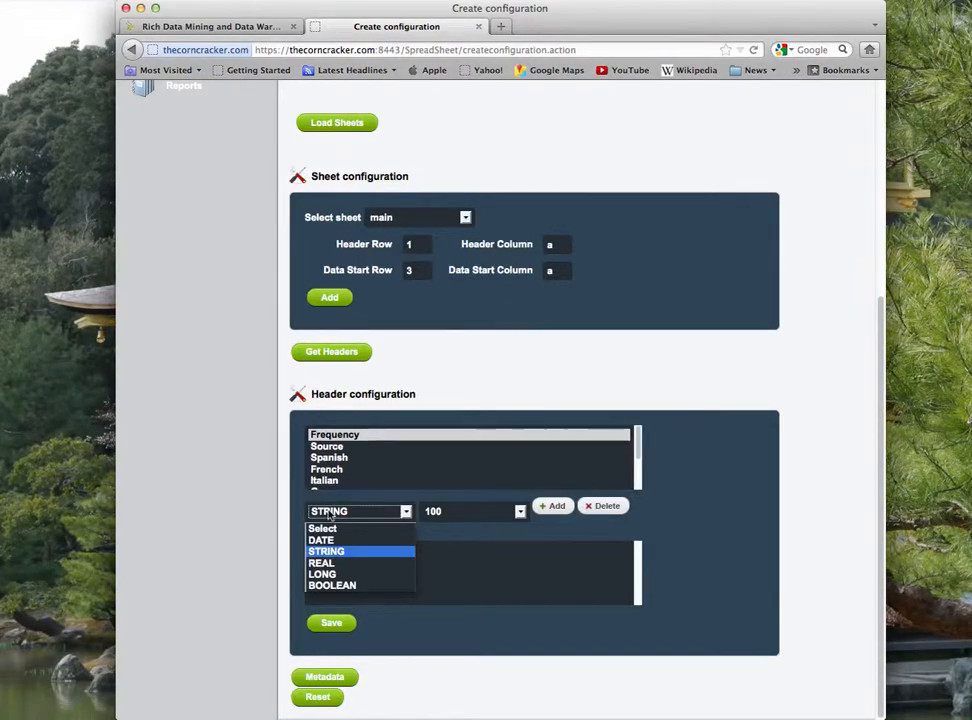
click(327, 575)
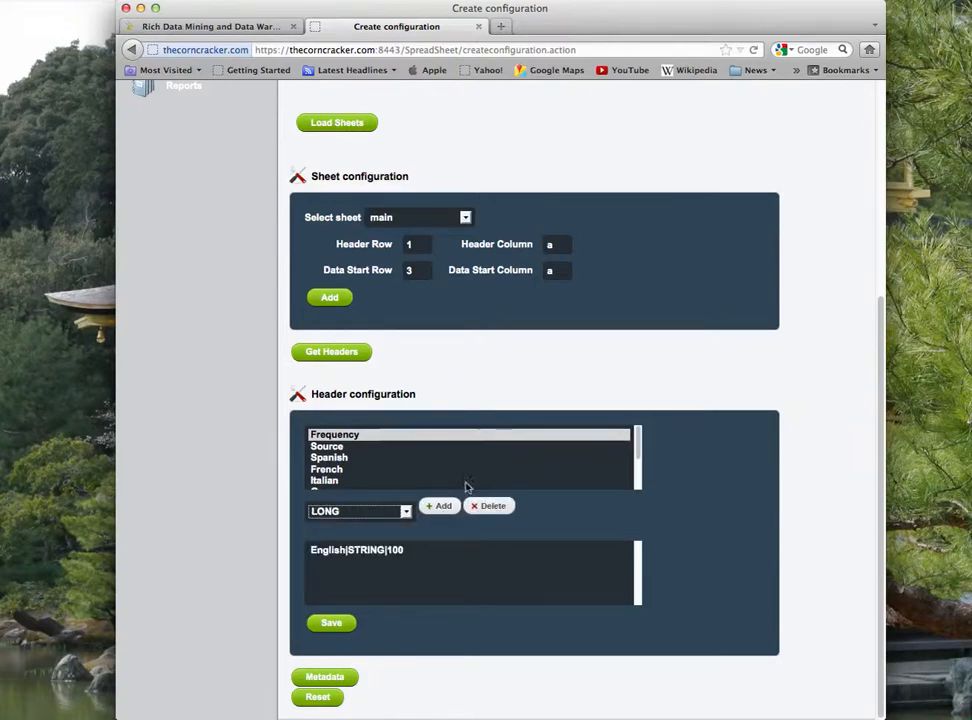
click(440, 506)
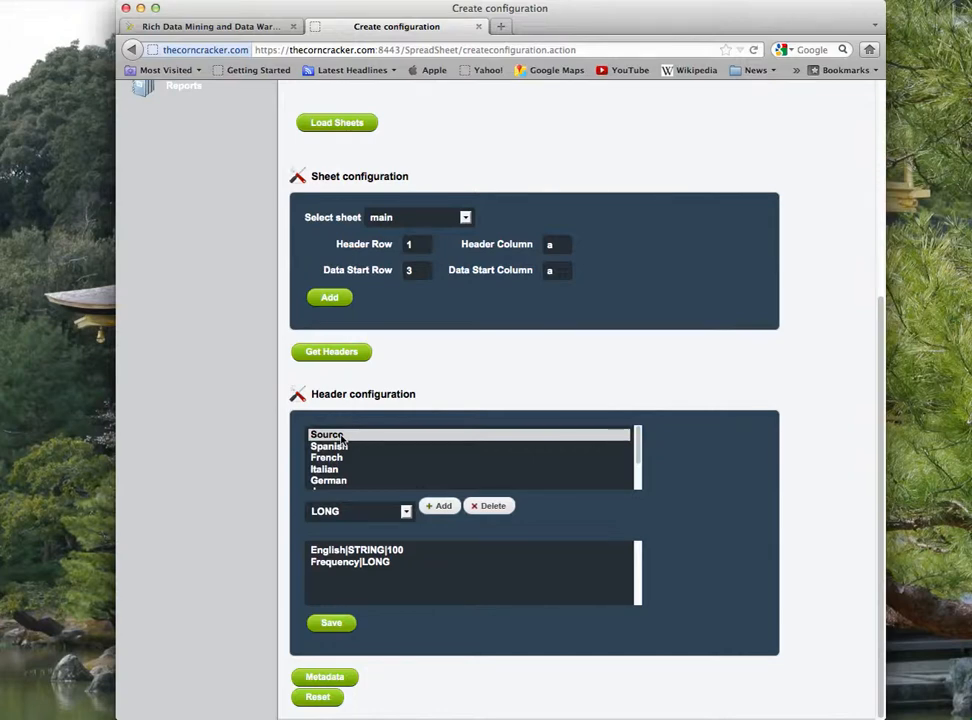
Add Source, Spanish, French, Italian, German, Japanese, Chinese and Portuguese as STRING headers with length 100, and save the header configuration
click(346, 511)
click(330, 551)
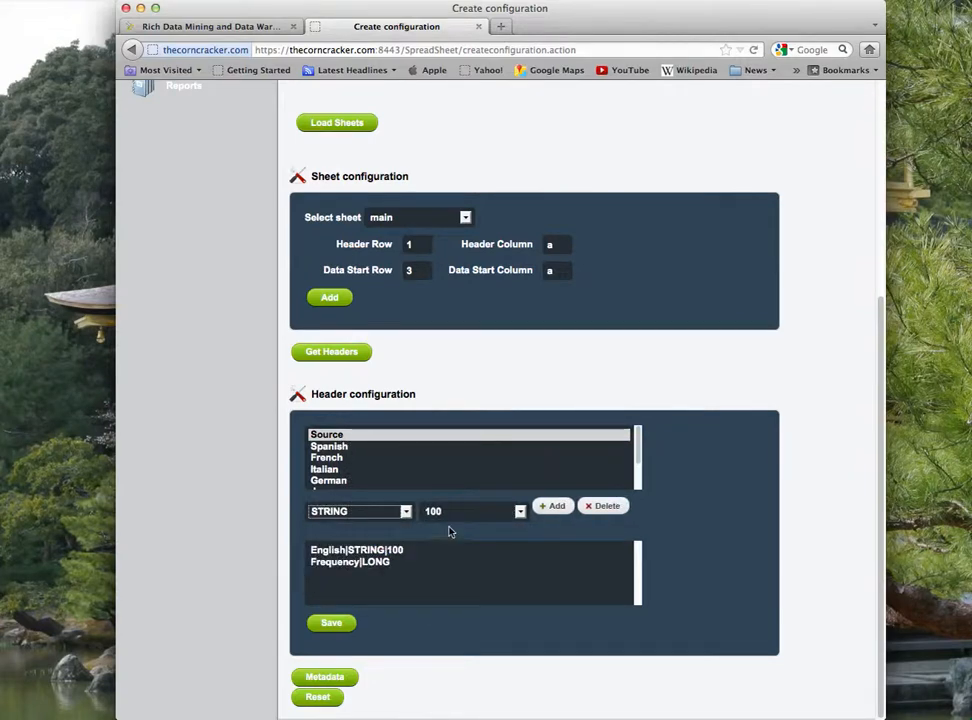
click(556, 506)
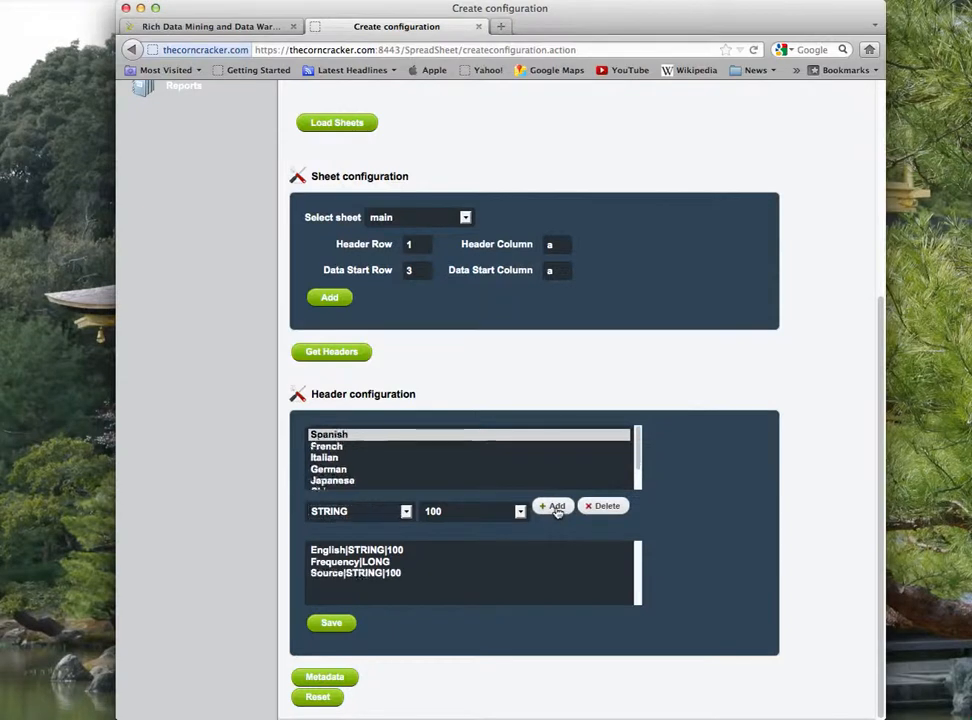
click(556, 506)
click(556, 506)
click(556, 506)
click(556, 506)
click(556, 506)
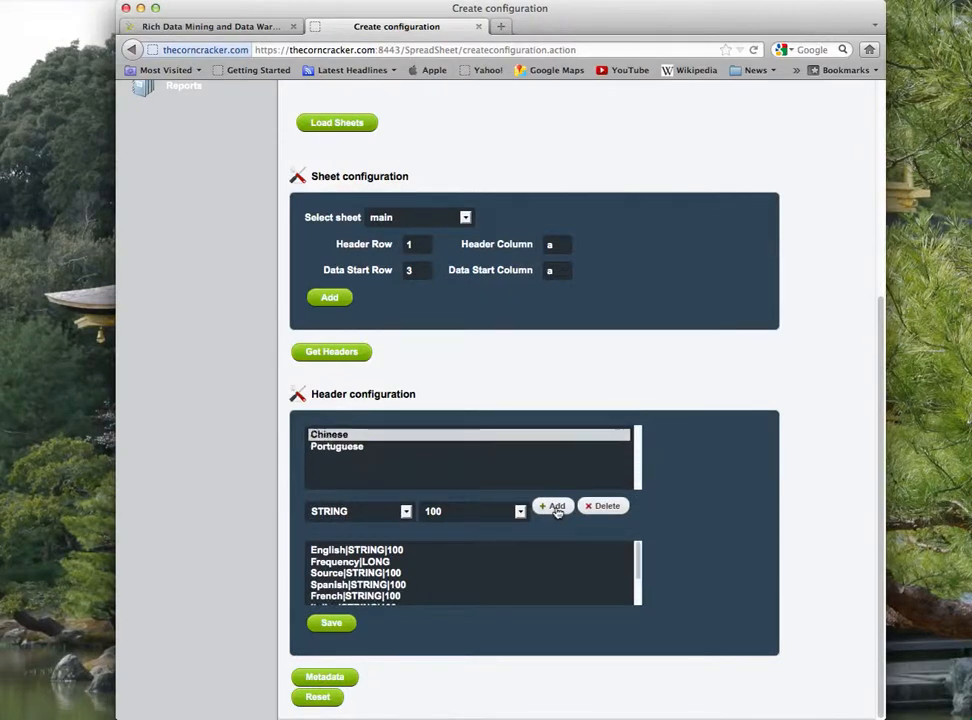
click(556, 506)
click(556, 506)
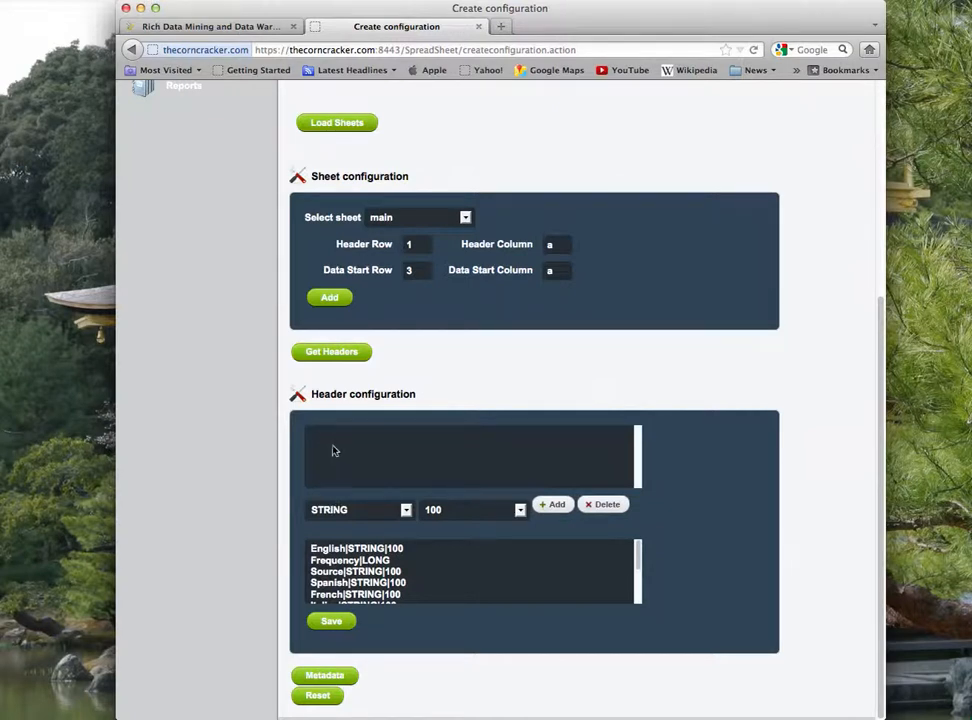
click(332, 622)
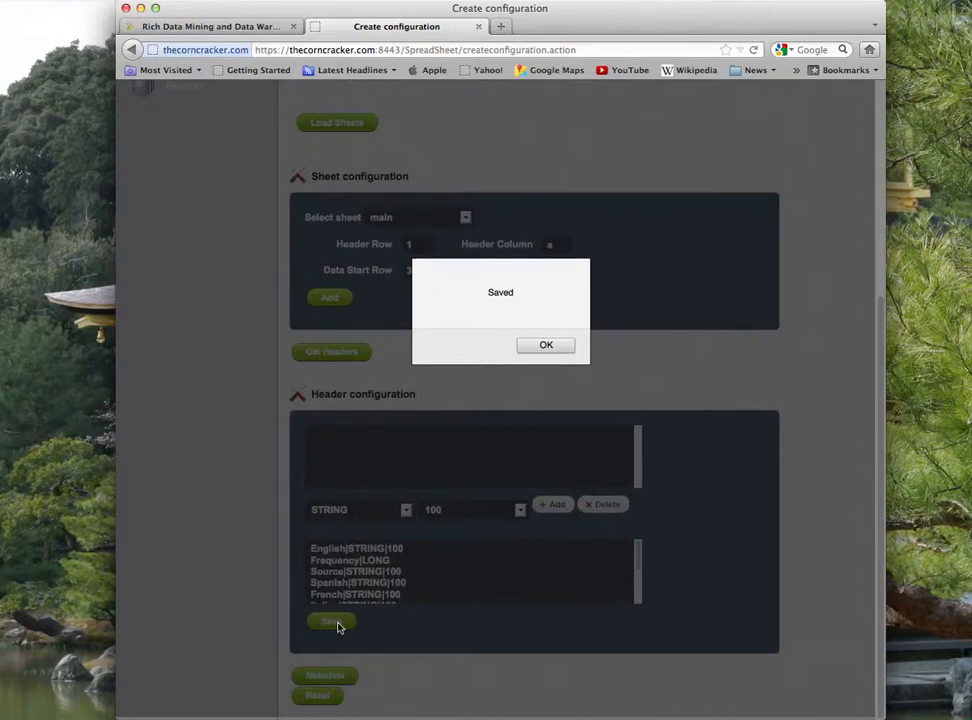
click(557, 348)
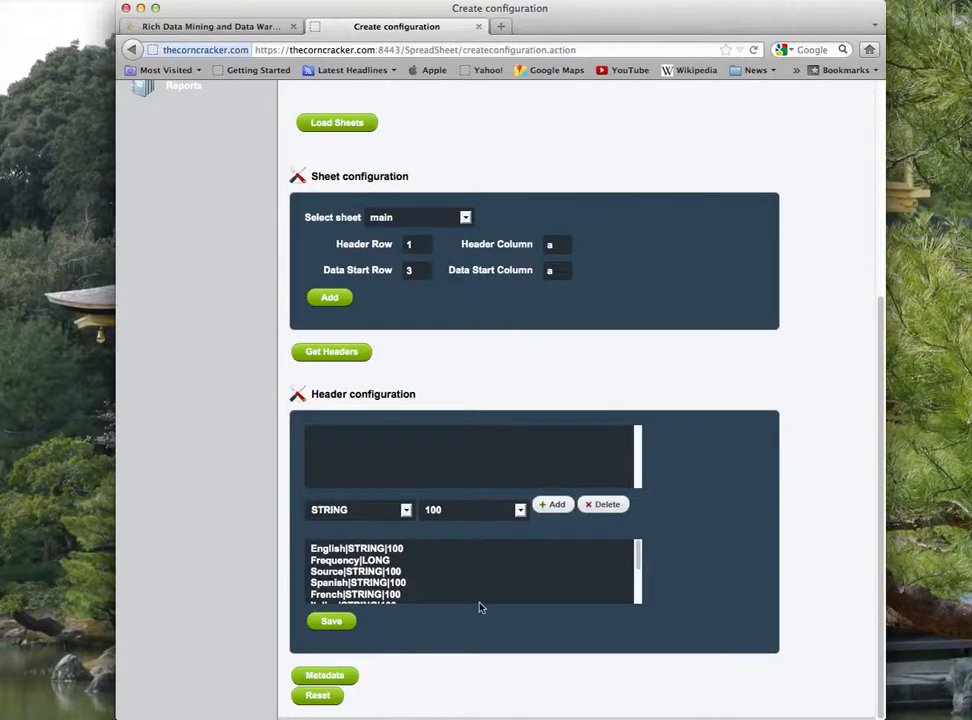
scroll(479, 607, up, 2)
scroll(479, 607, down, 2)
scroll(481, 609, up, 2)
scroll(479, 615, down, 2)
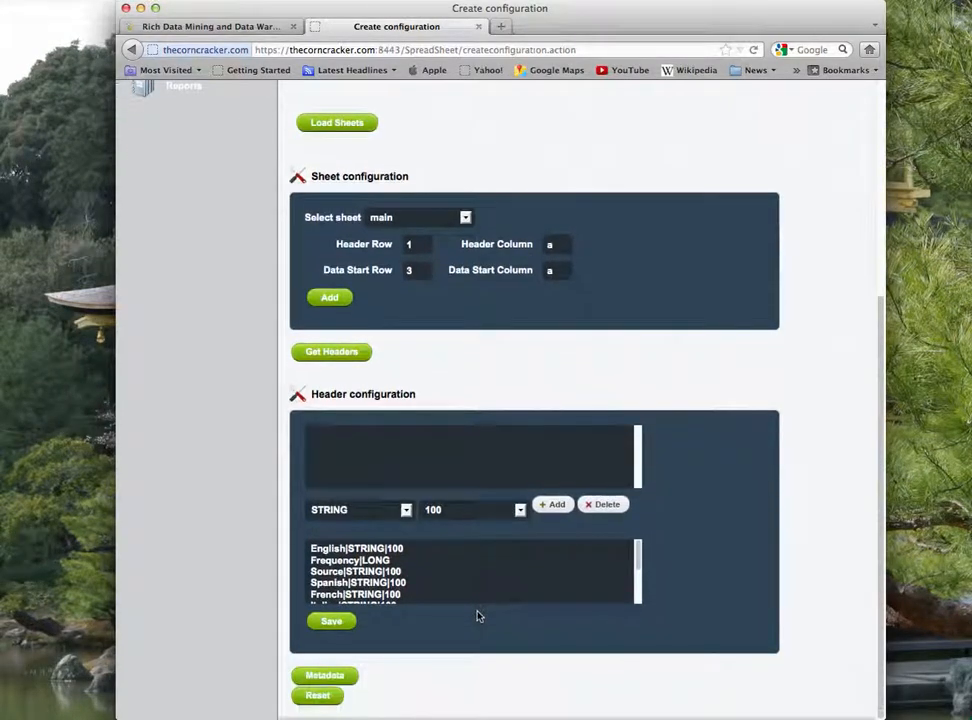
Open the metadata configuration and add a Submission Date field of type DATE with format MM/dd/yyyy
click(322, 677)
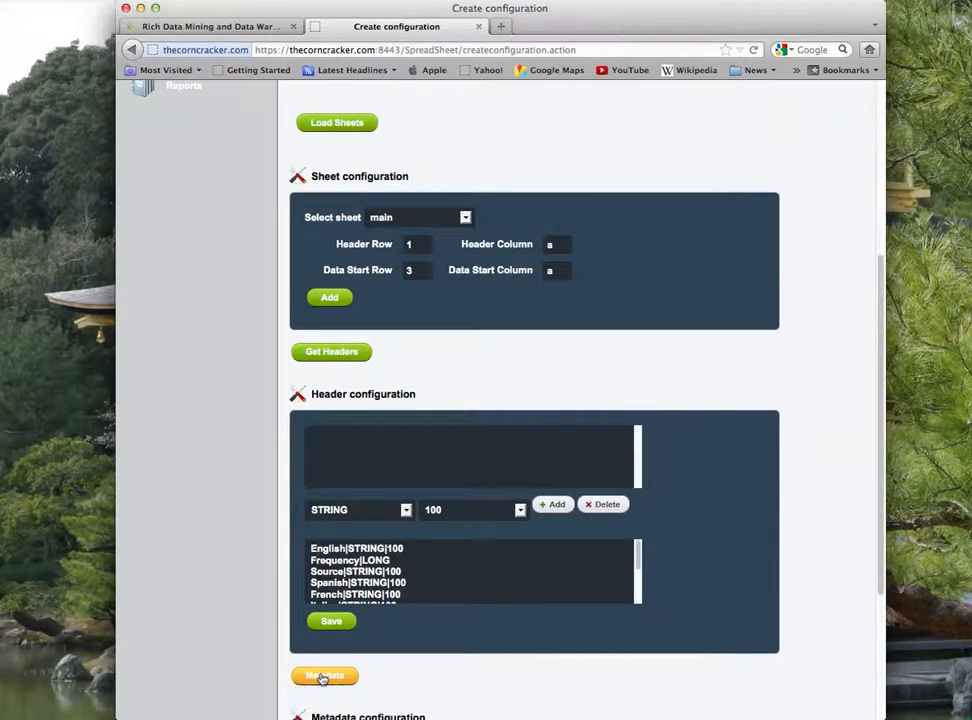
scroll(419, 668, down, 3)
scroll(418, 657, down, 3)
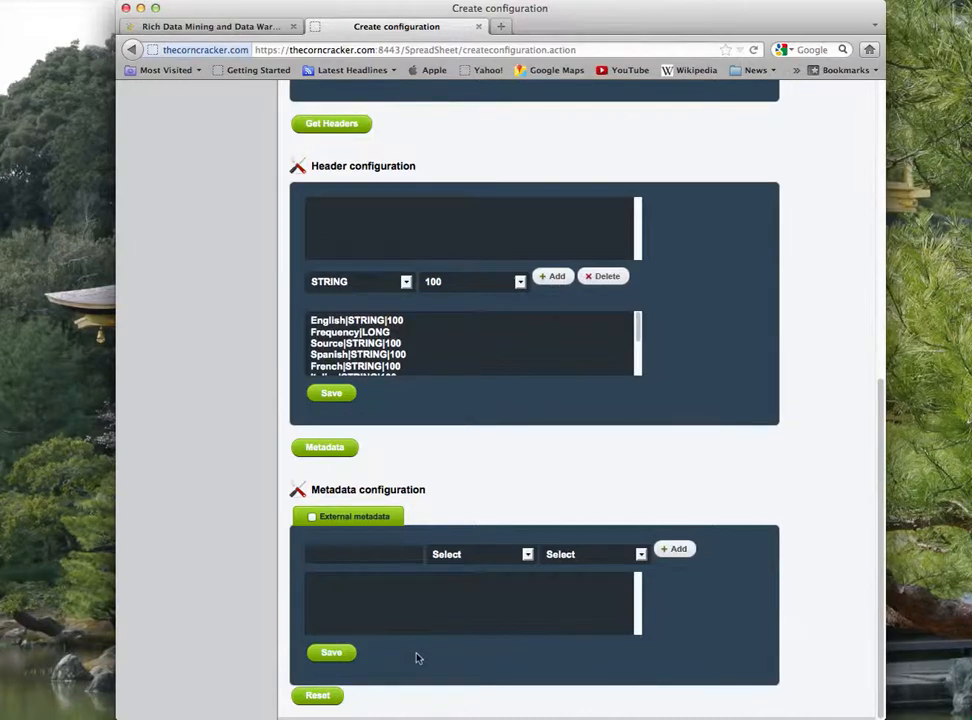
click(355, 554)
text(Submission Date)
click(476, 557)
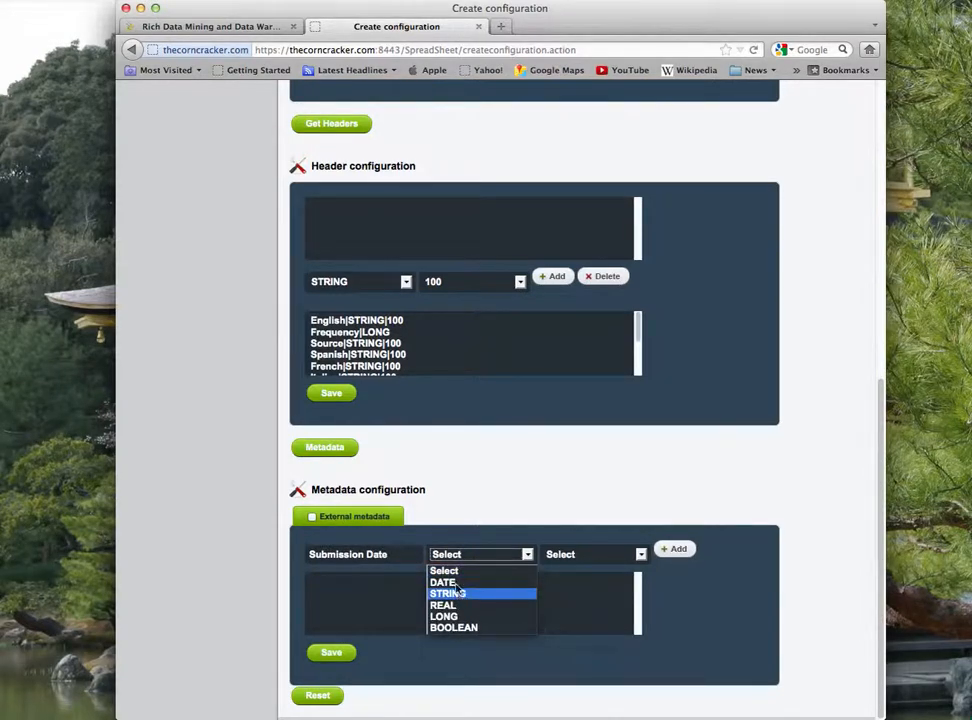
click(452, 582)
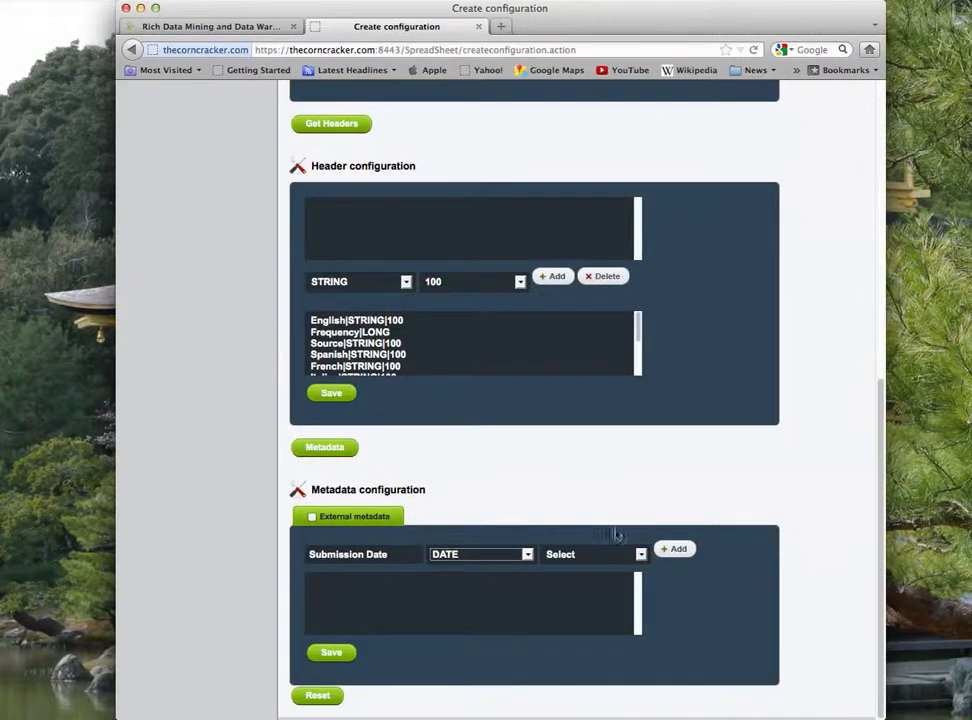
click(568, 555)
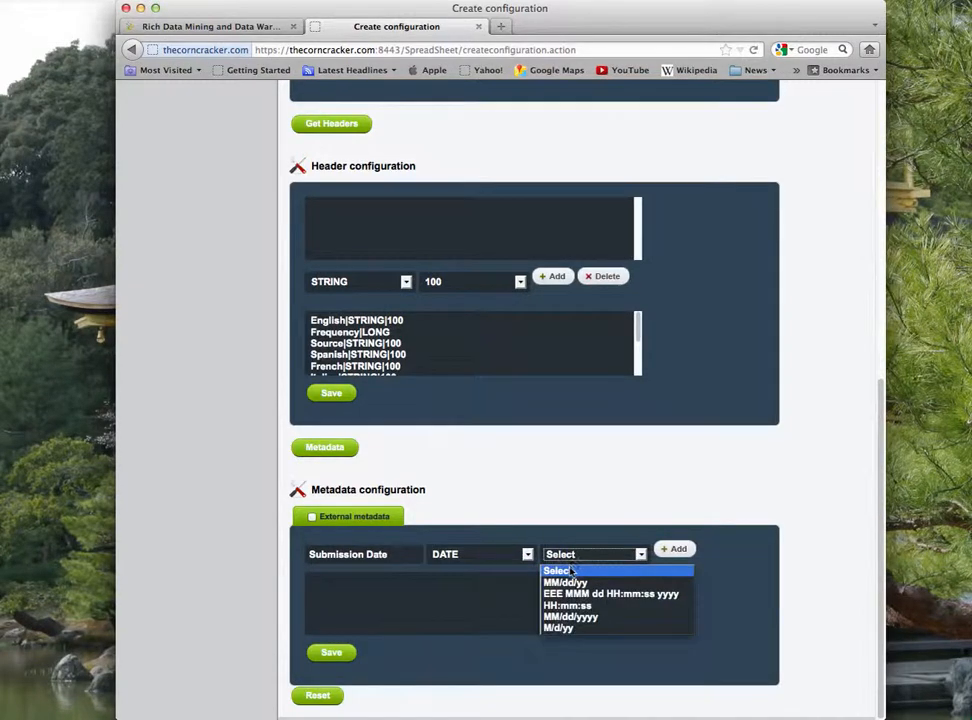
click(572, 617)
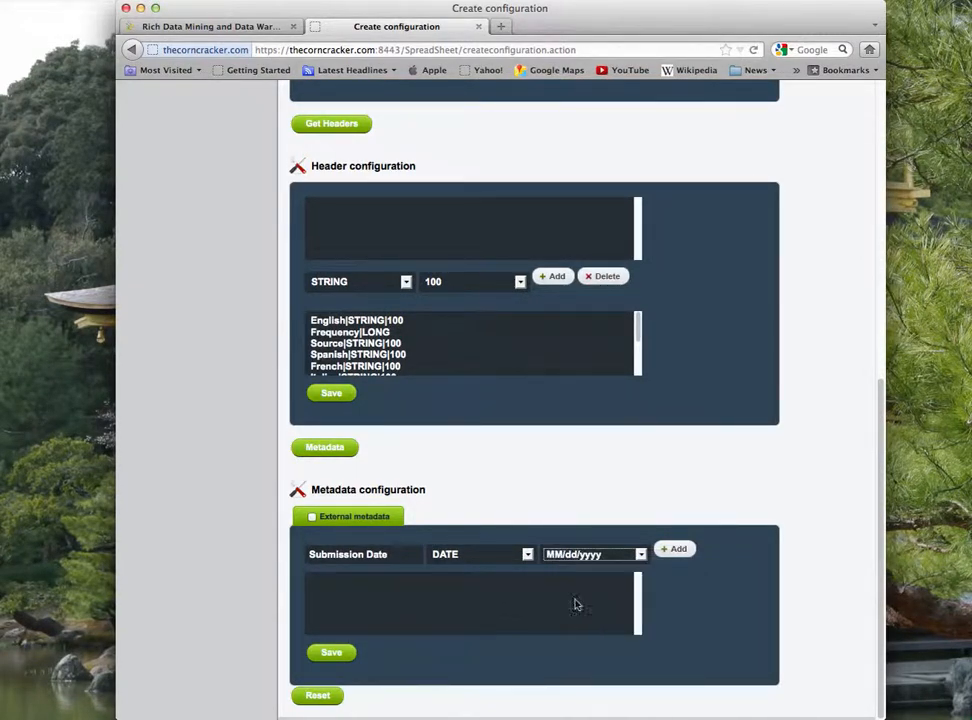
click(678, 551)
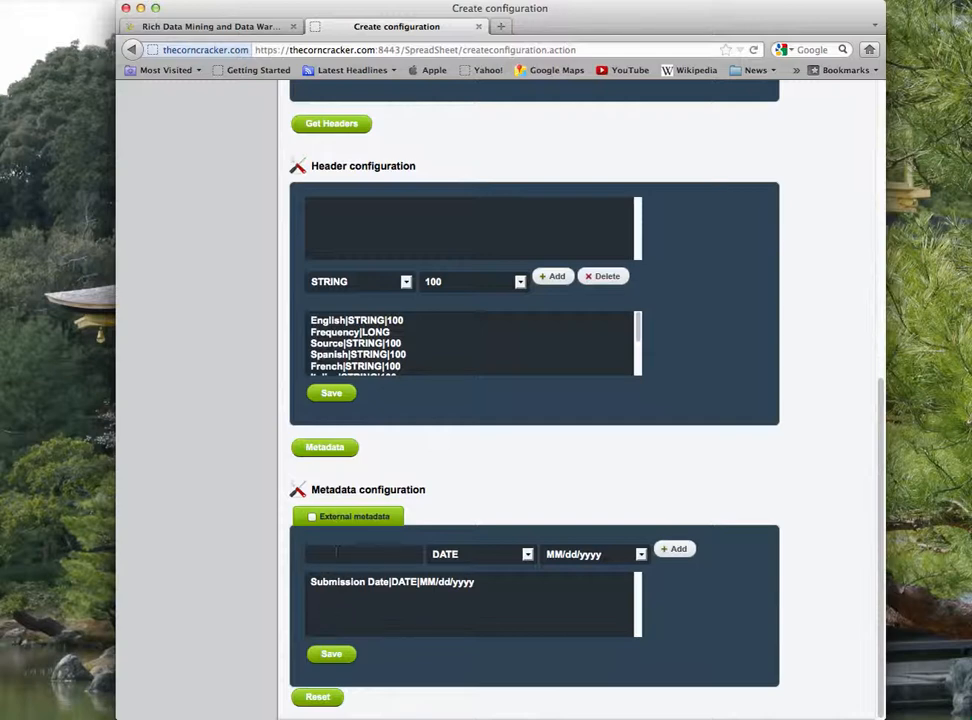
Add an Uploader Name metadata field of type STRING with length 100 and save the metadata configuration
click(341, 558)
text(Upload)
text(er)
text( Nmae)
key(BackSpace)
key(BackSpace)
key(BackSpace)
text(ame)
click(488, 556)
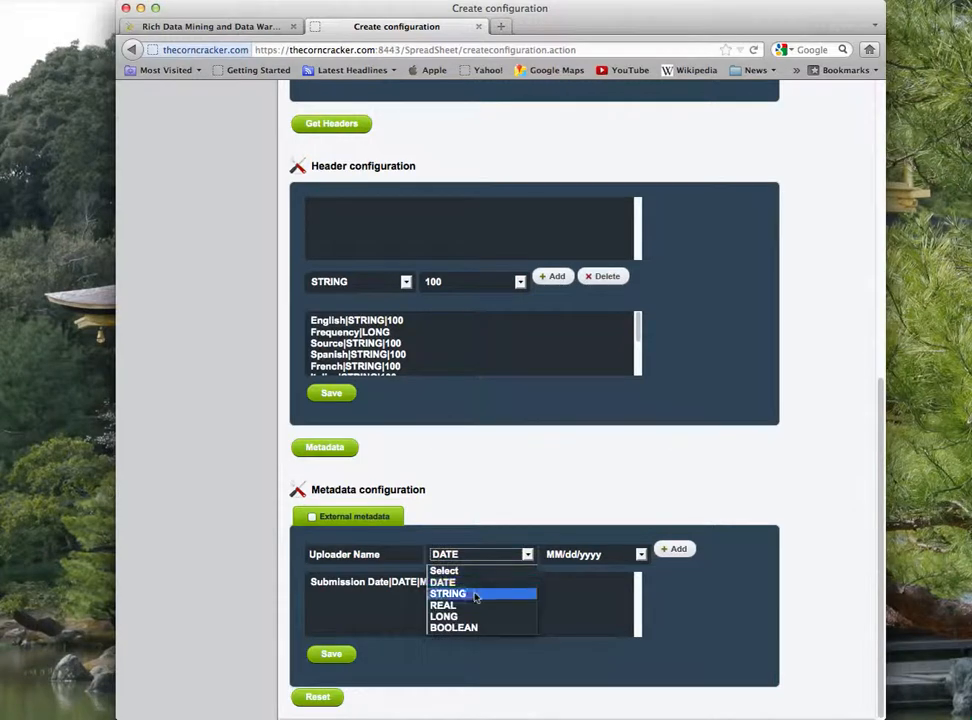
click(476, 597)
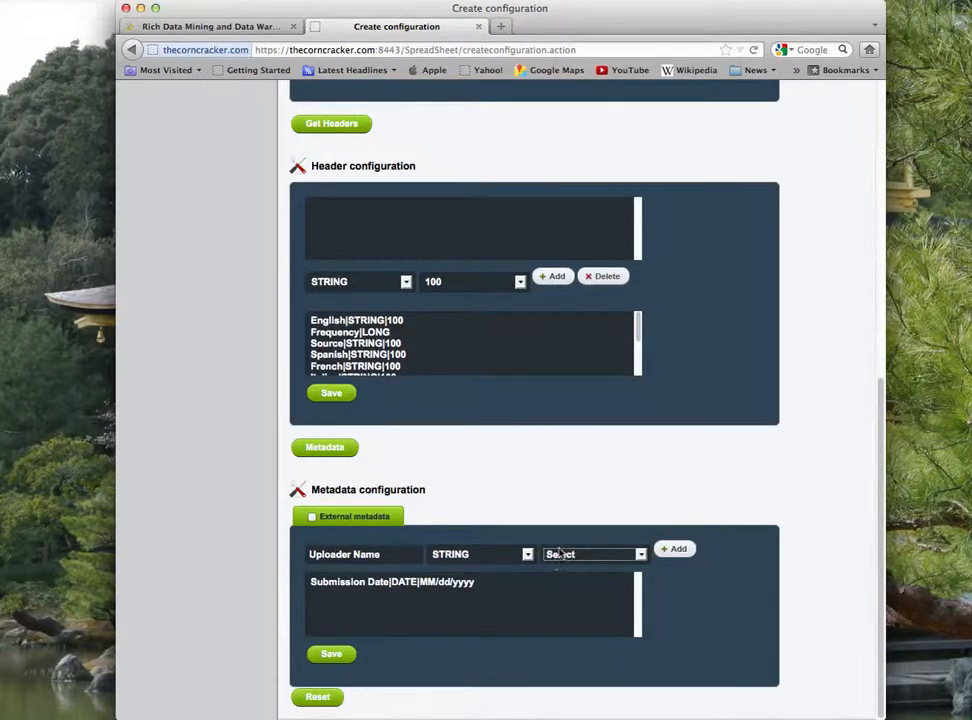
click(560, 553)
click(558, 628)
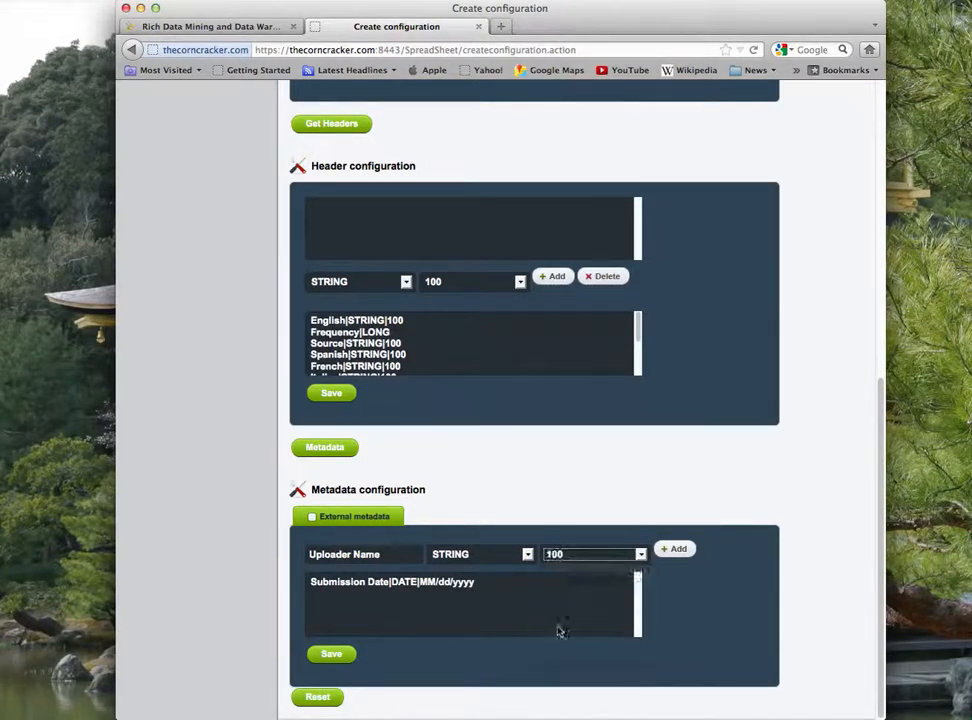
click(674, 549)
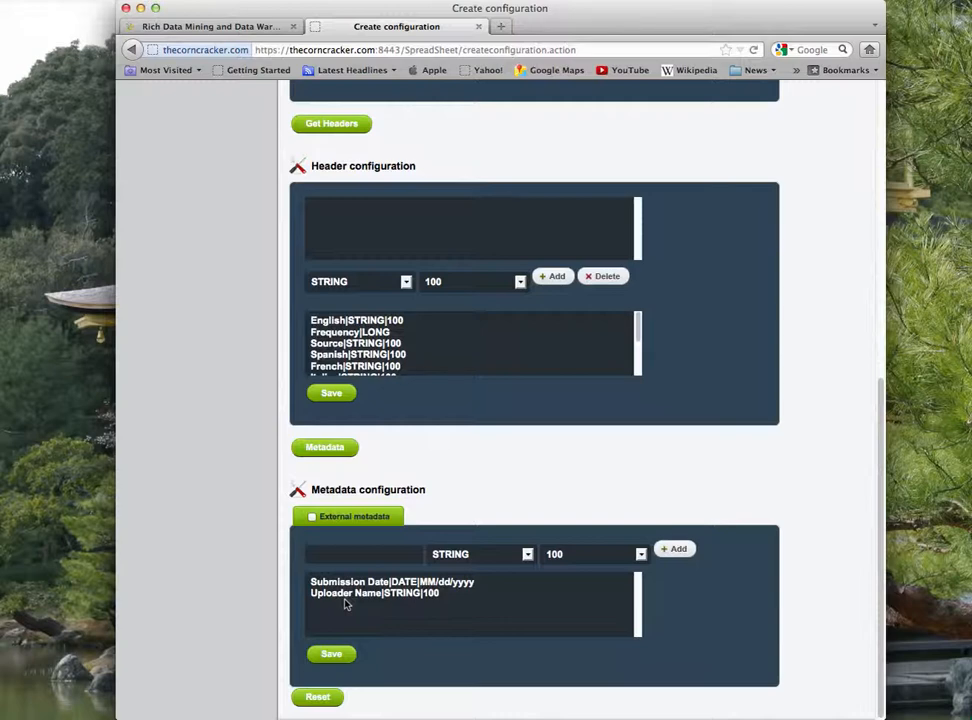
click(334, 656)
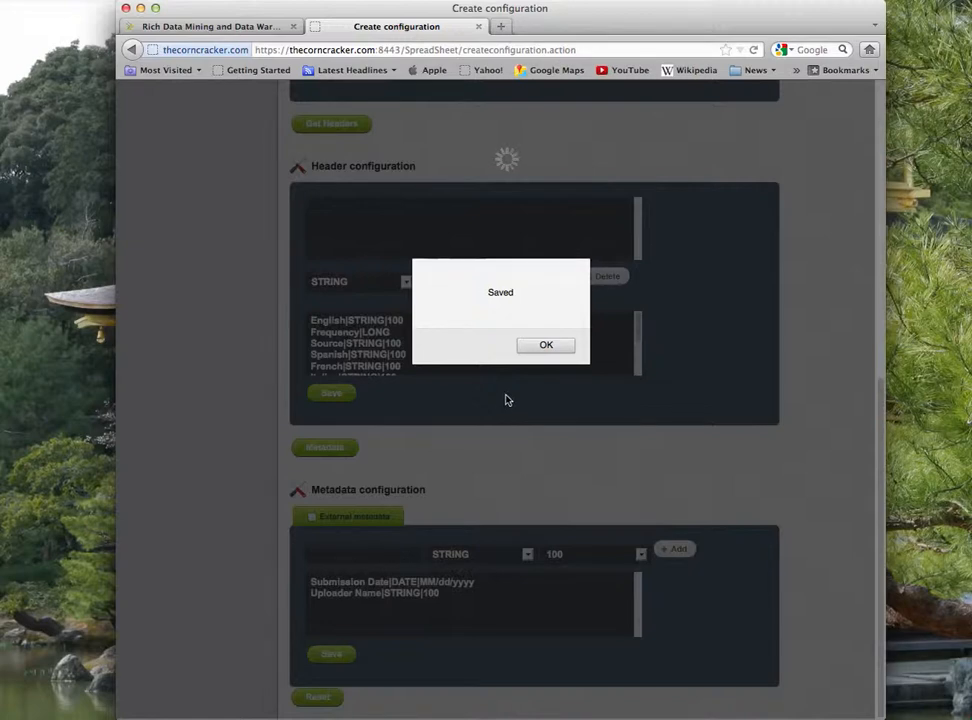
click(541, 345)
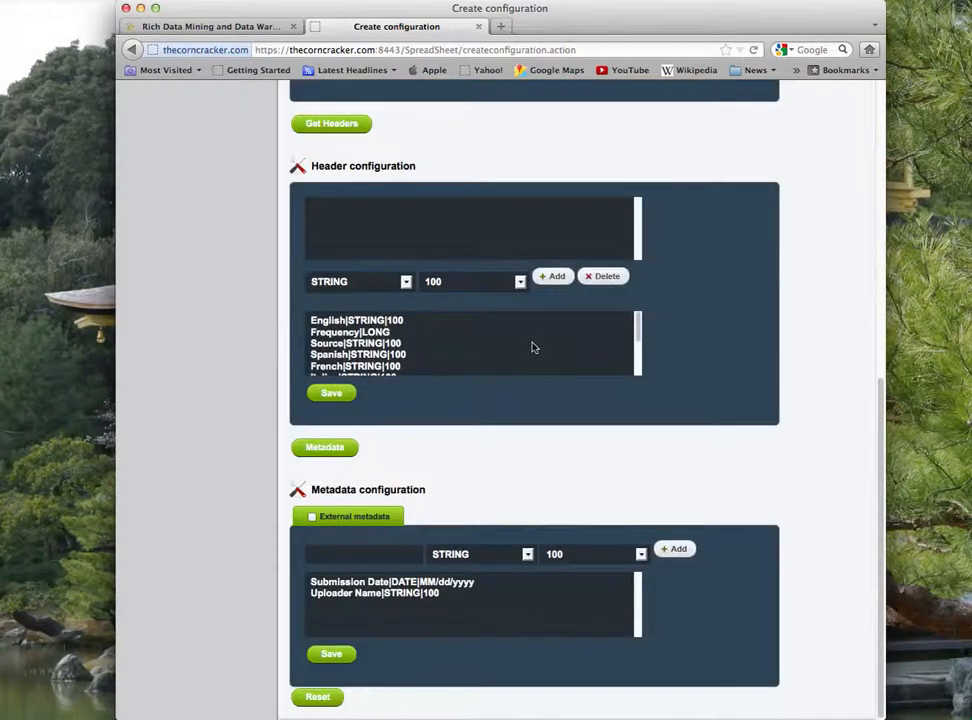